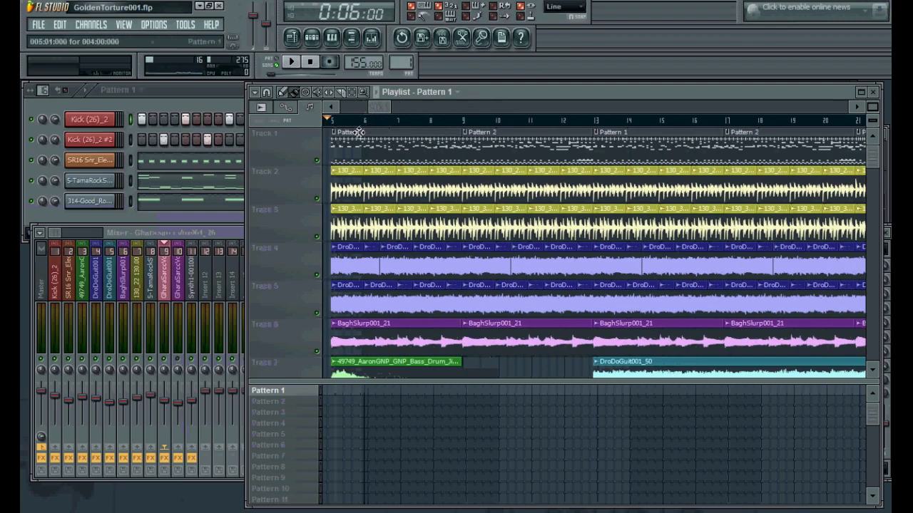
Scroll through the playlist arrangement and play the song briefly to review its tracks
{"action": "left_click_drag", "start_coordinate": [382, 106], "coordinate": [452, 107]}
{"action": "scroll", "coordinate": [741, 278], "scroll_direction": "down", "scroll_amount": 3}
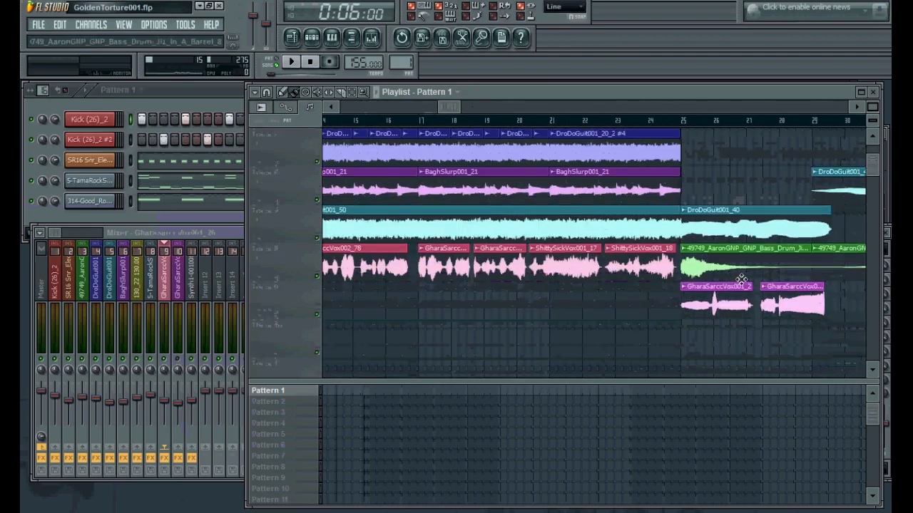
{"action": "scroll", "coordinate": [718, 302], "scroll_direction": "up", "scroll_amount": 3}
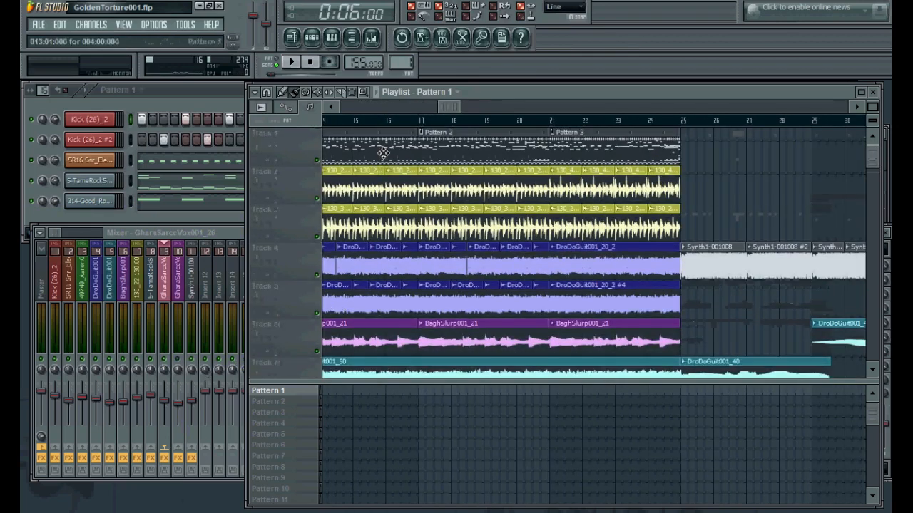
{"action": "left_click_drag", "start_coordinate": [448, 107], "coordinate": [407, 107]}
{"action": "key", "text": "space"}
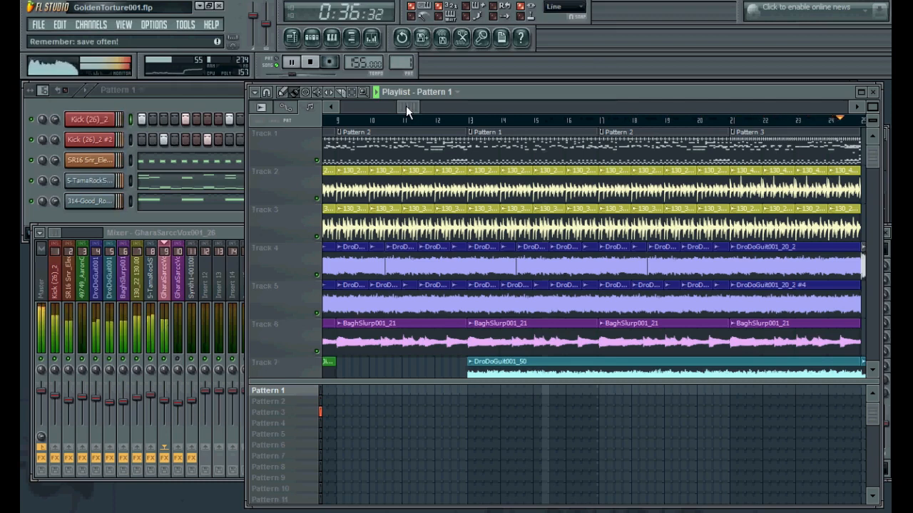
{"action": "key", "text": "space"}
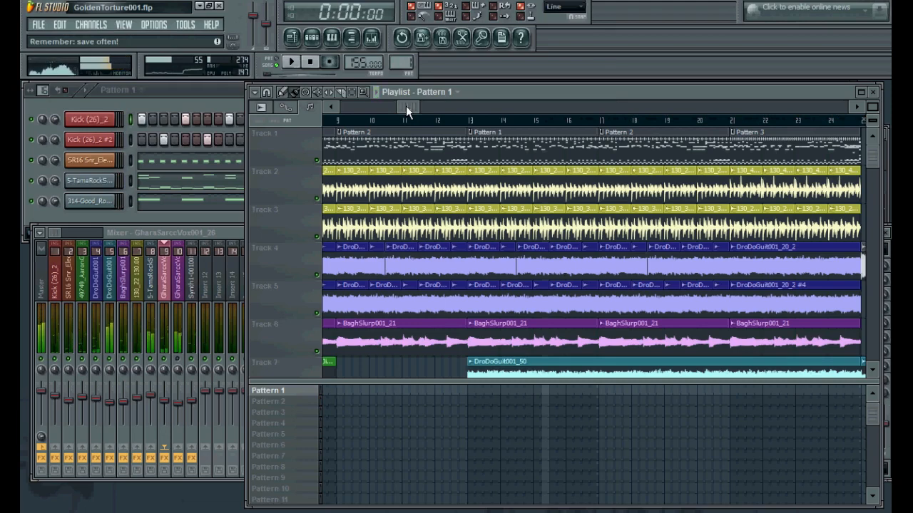
Solo playlist tracks 1 to 3 and play the song from the start of the arrangement
{"action": "mouse_move", "coordinate": [405, 106]}
{"action": "left_mouse_down"}
{"action": "mouse_move", "coordinate": [365, 102]}
{"action": "mouse_move", "coordinate": [536, 106]}
{"action": "mouse_move", "coordinate": [358, 106]}
{"action": "mouse_move", "coordinate": [379, 108]}
{"action": "left_mouse_up"}
{"action": "left_click", "coordinate": [354, 121]}
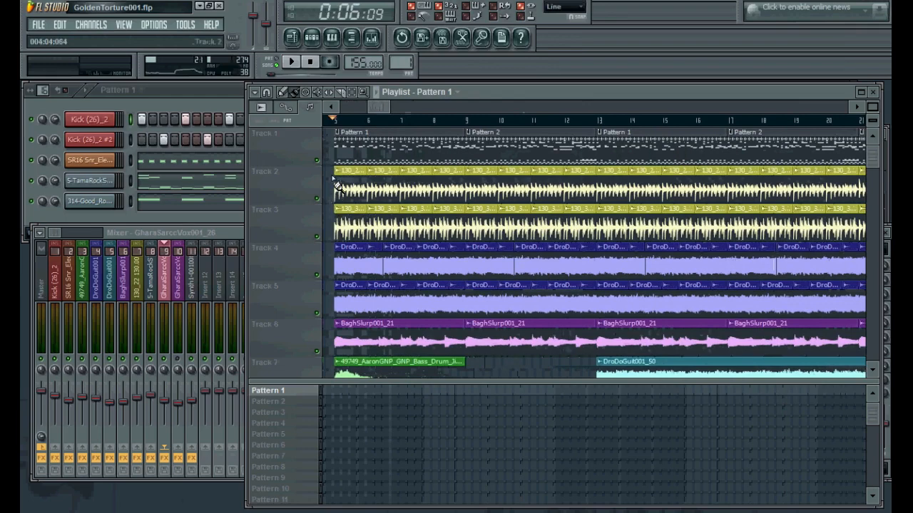
{"action": "right_click", "coordinate": [317, 161]}
{"action": "left_click", "coordinate": [316, 198]}
{"action": "left_click", "coordinate": [317, 236]}
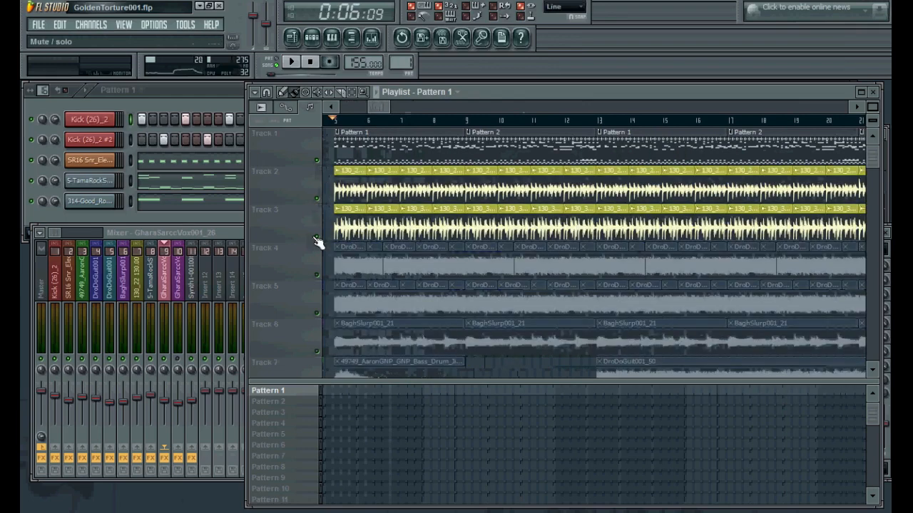
{"action": "key", "text": "space"}
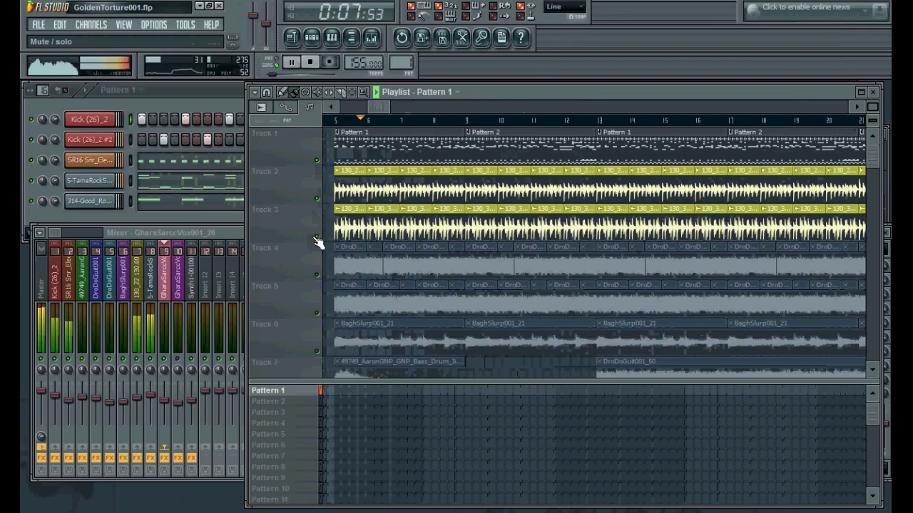
{"action": "key", "text": "space"}
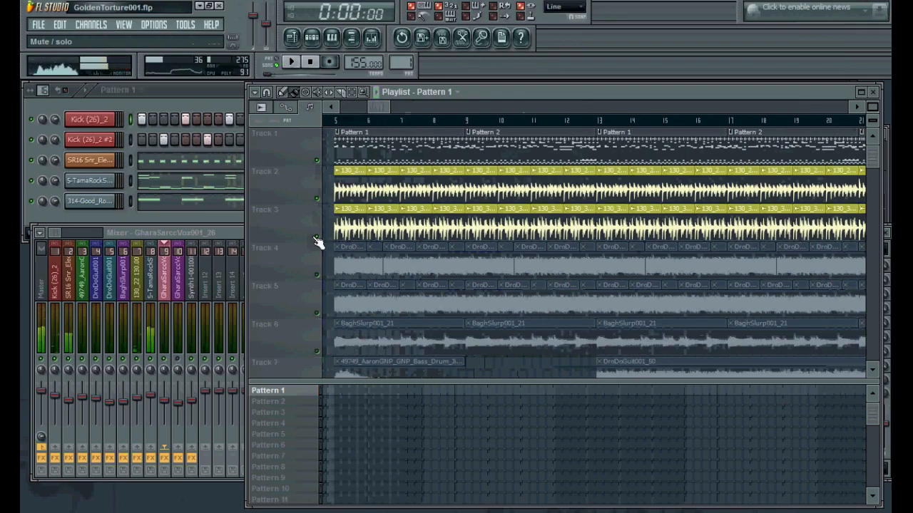
Unsolo the tracks so all playlist tracks play again, and reset the song position
{"action": "right_click", "coordinate": [317, 160]}
{"action": "left_click", "coordinate": [333, 122]}
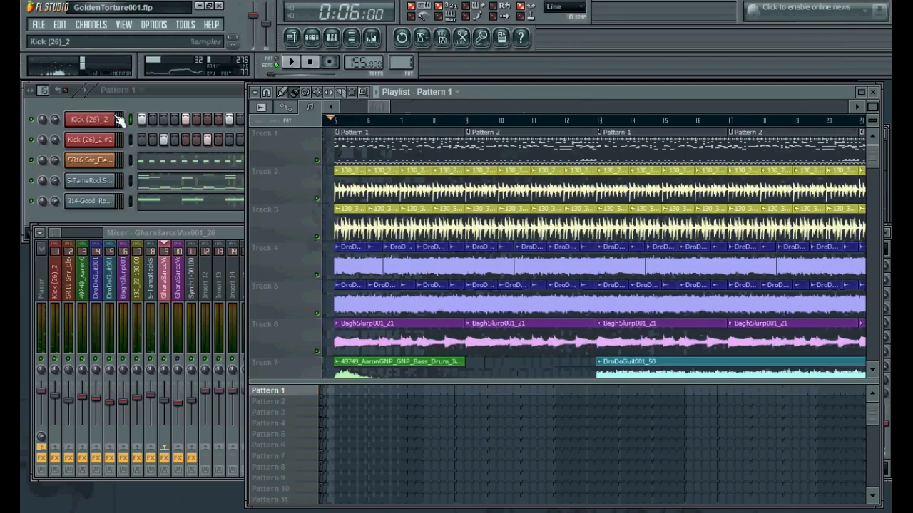
Expand the channel rack and open the SR16 Snr_Elect Mid piano roll to examine its notes
{"action": "left_click", "coordinate": [108, 121]}
{"action": "left_click", "coordinate": [109, 121]}
{"action": "left_click", "coordinate": [104, 164]}
{"action": "left_click", "coordinate": [104, 164]}
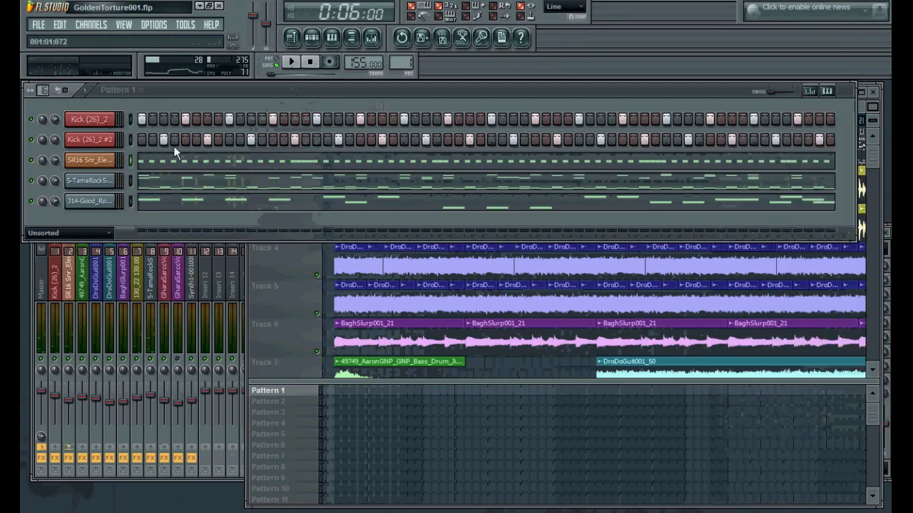
{"action": "left_click", "coordinate": [182, 163]}
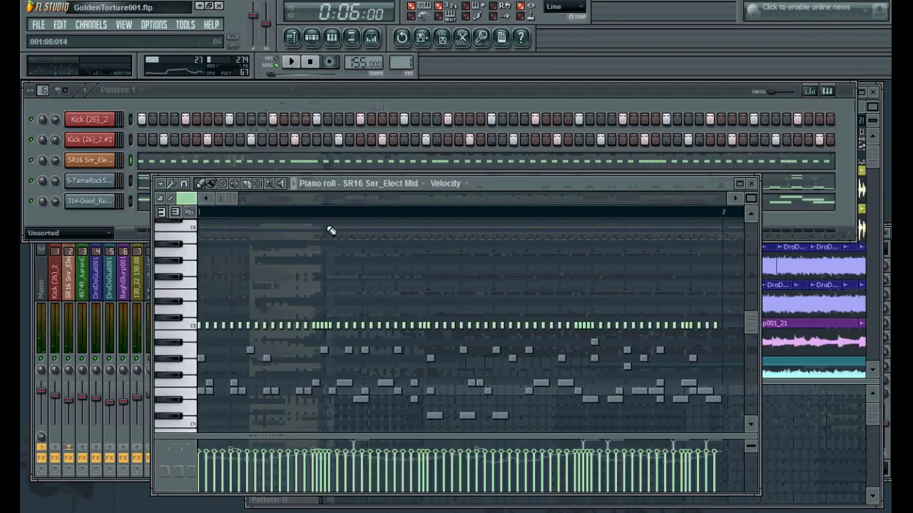
{"action": "left_click", "coordinate": [332, 36]}
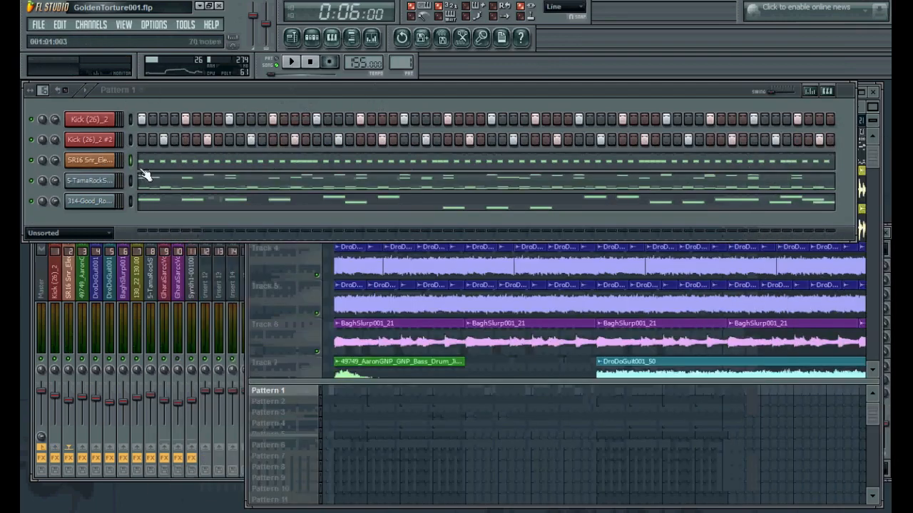
Open the SR16 Snr_Elect Mid channel settings and its mixer insert
{"action": "left_click", "coordinate": [113, 122]}
{"action": "left_click", "coordinate": [108, 161]}
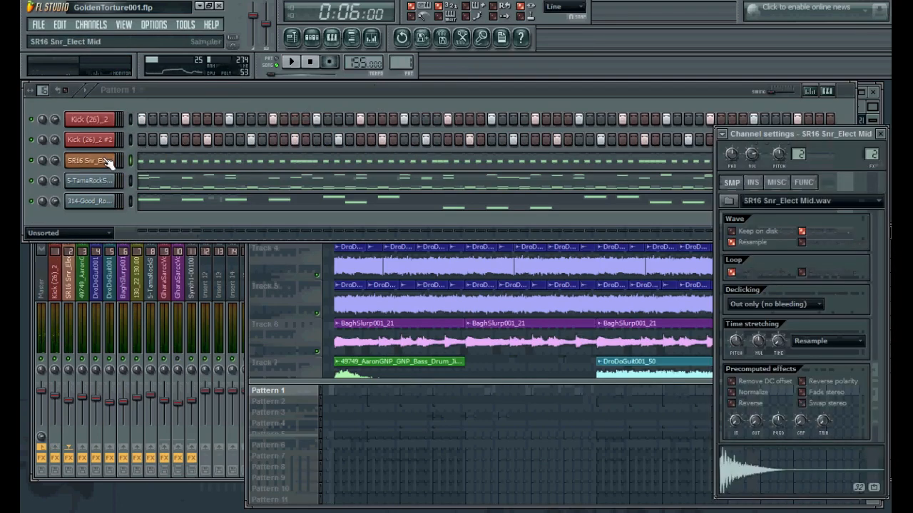
{"action": "left_click", "coordinate": [108, 163]}
{"action": "left_click", "coordinate": [74, 280]}
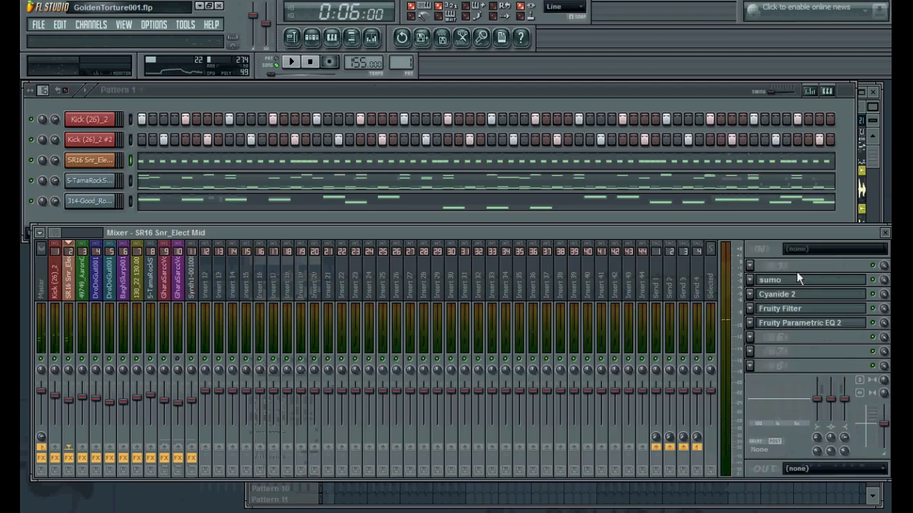
Open the Cyanide 2 and sumo effects on the snare's mixer insert to inspect them
{"action": "left_click", "coordinate": [802, 280]}
{"action": "left_click", "coordinate": [803, 295]}
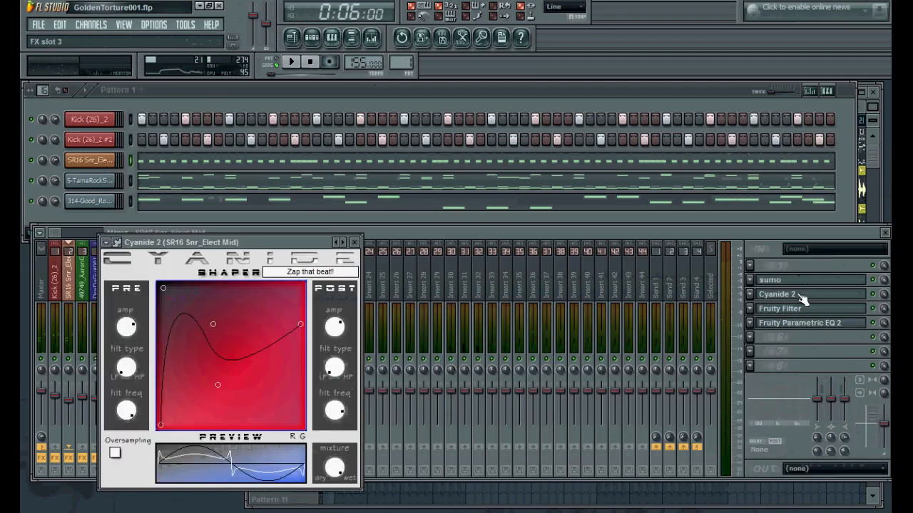
{"action": "left_click", "coordinate": [802, 296]}
{"action": "left_click", "coordinate": [830, 297]}
{"action": "left_click", "coordinate": [831, 299]}
{"action": "left_click", "coordinate": [859, 285]}
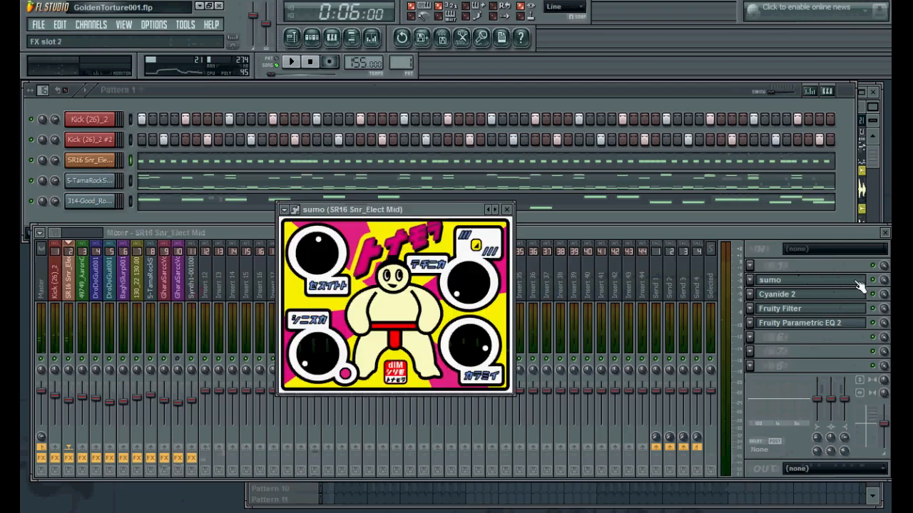
{"action": "left_click", "coordinate": [856, 284]}
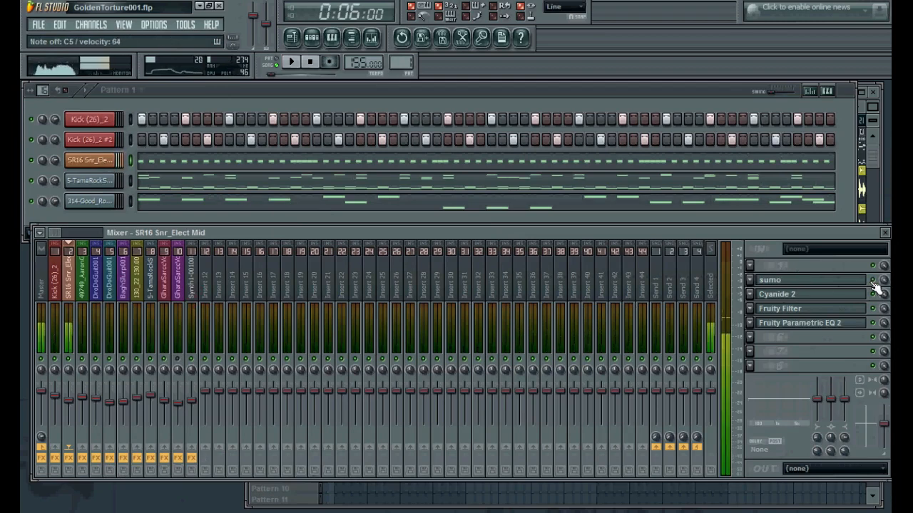
Open the piano rolls of the 5-TamaRockSTAR and 314-Good_Rocky_Drum channels to examine their notes
{"action": "left_click", "coordinate": [23, 178]}
{"action": "double_click", "coordinate": [74, 167]}
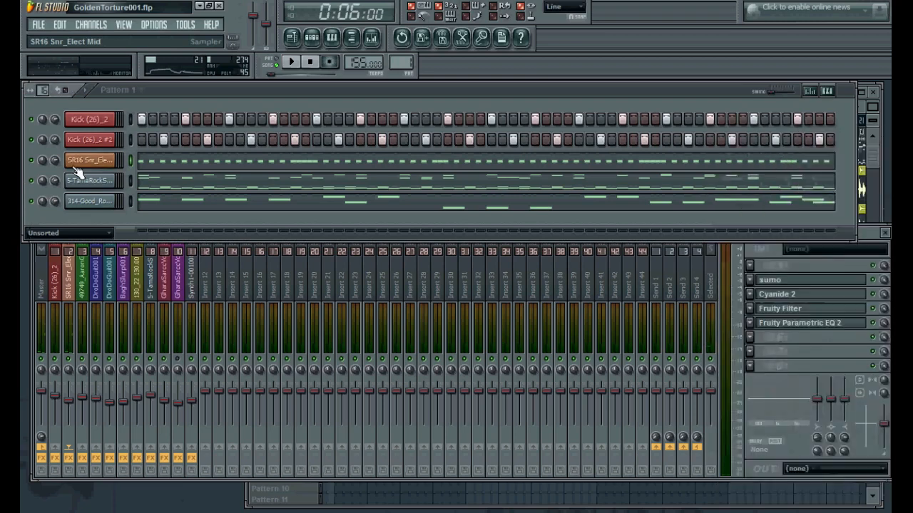
{"action": "left_click", "coordinate": [159, 187]}
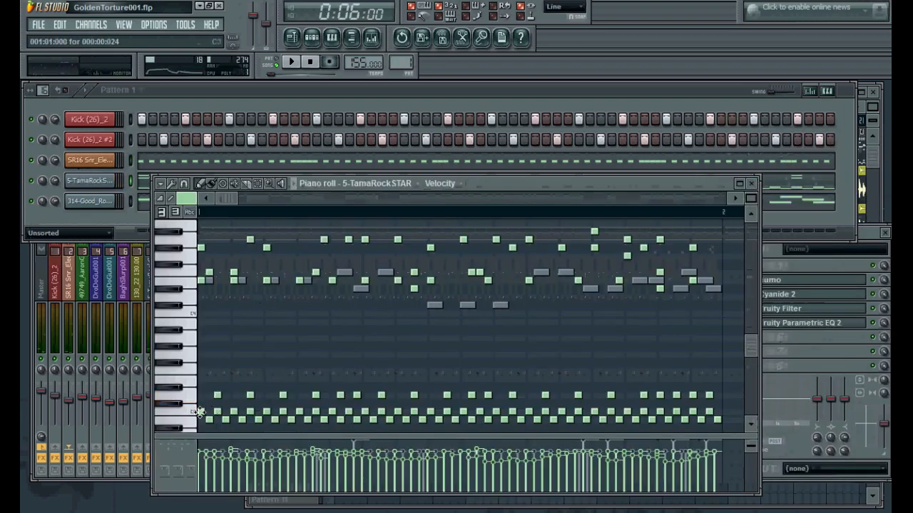
{"action": "left_click", "coordinate": [331, 37]}
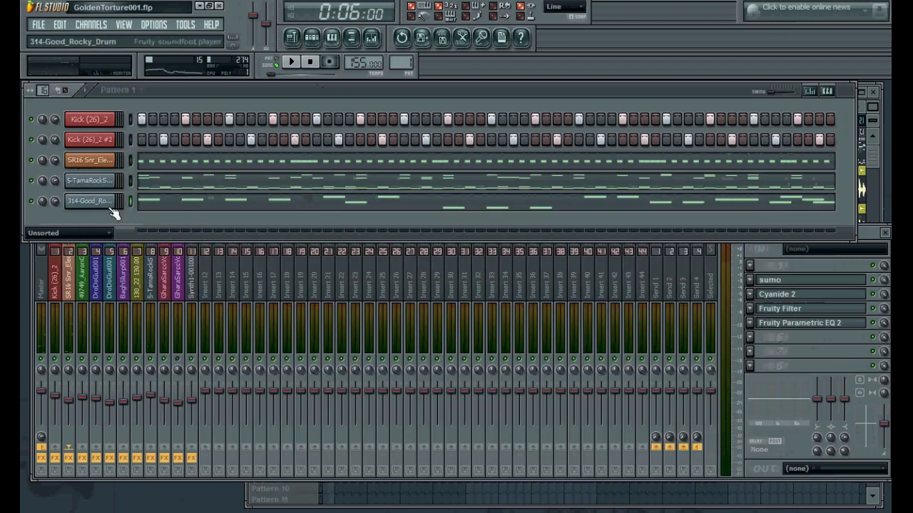
{"action": "left_click", "coordinate": [151, 203]}
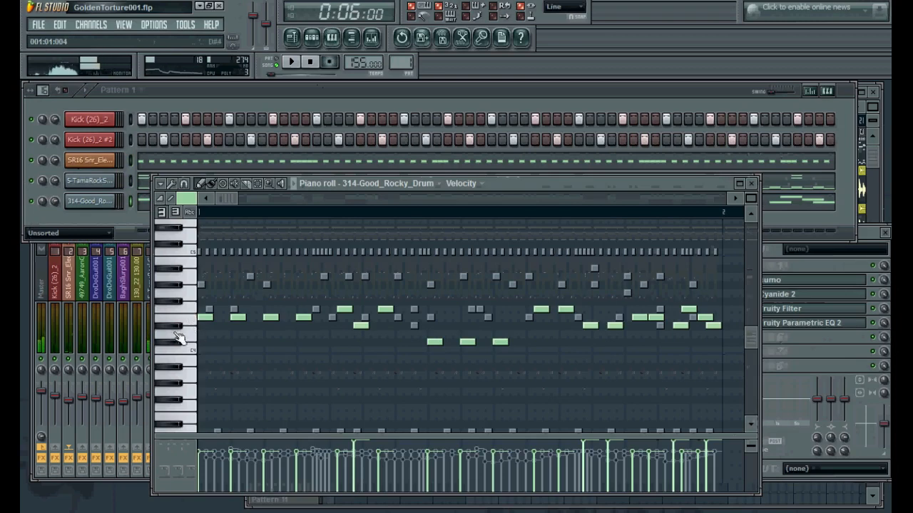
{"action": "left_click", "coordinate": [178, 344]}
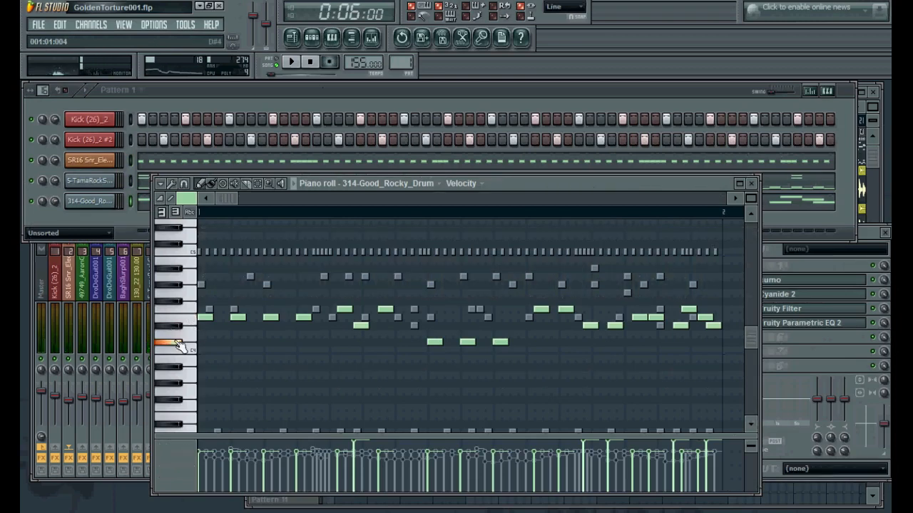
{"action": "left_click", "coordinate": [331, 41]}
{"action": "left_click", "coordinate": [267, 181]}
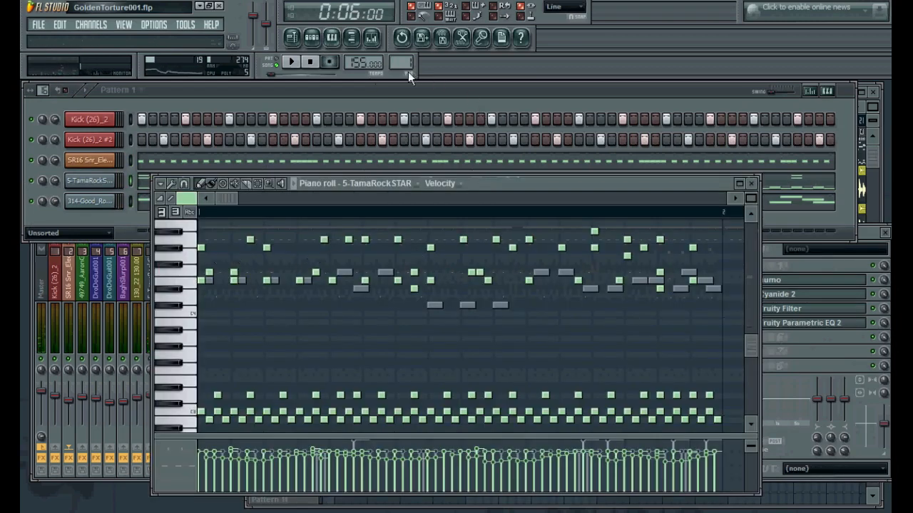
Switch the channel rack to Pattern 2 and back to Pattern 1, closing the piano roll
{"action": "left_click_drag", "start_coordinate": [404, 65], "coordinate": [405, 60]}
{"action": "left_click", "coordinate": [333, 50]}
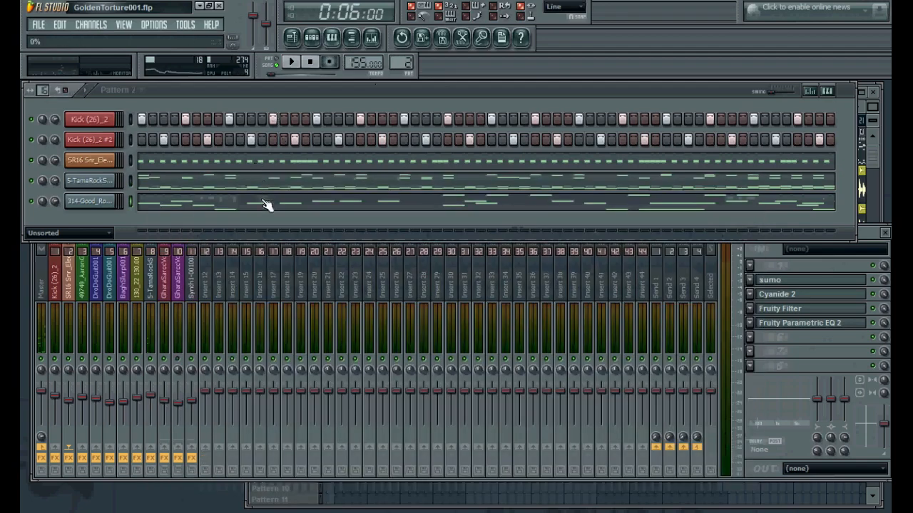
{"action": "left_click", "coordinate": [264, 203]}
{"action": "left_click", "coordinate": [331, 45]}
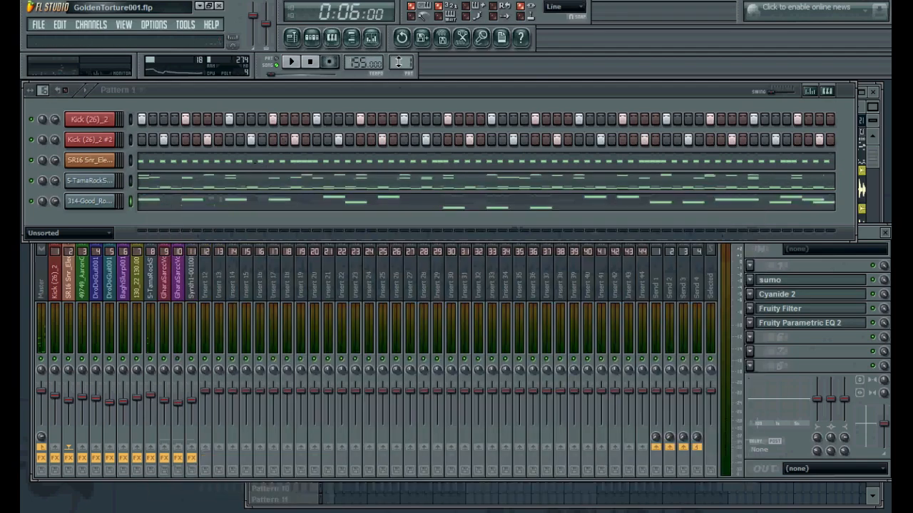
Return to the playlist and solo the 5-TamaRockSTAR and 314-Good_Rocky_Drum channels while playing the song
{"action": "key", "text": "F5"}
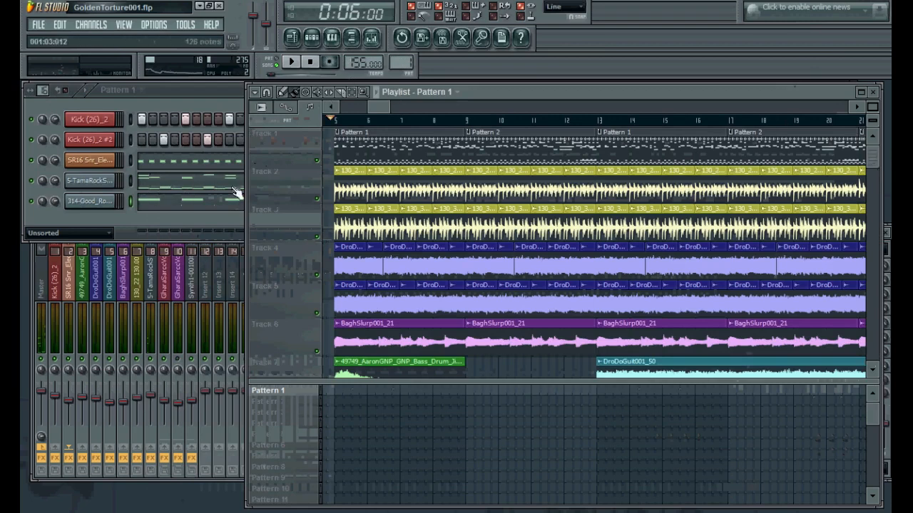
{"action": "right_click", "coordinate": [30, 181]}
{"action": "left_click", "coordinate": [41, 191]}
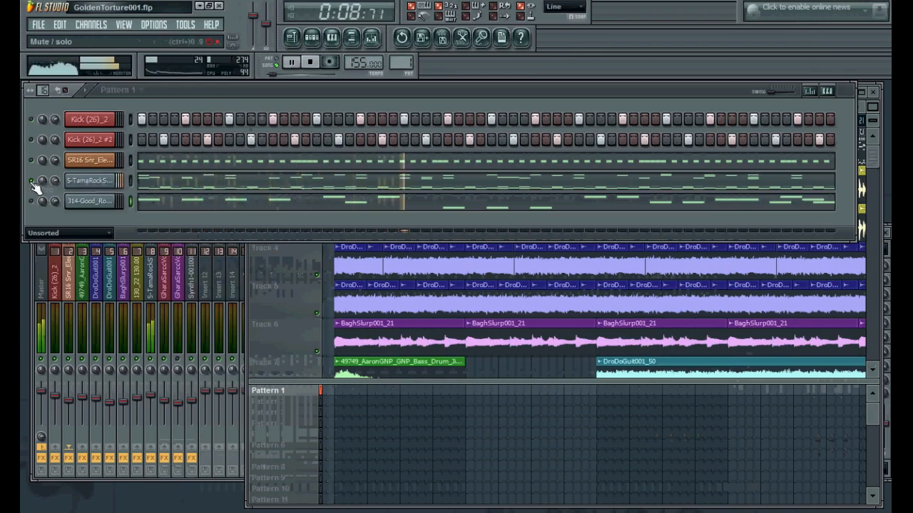
{"action": "right_click", "coordinate": [21, 181]}
{"action": "left_click", "coordinate": [22, 179]}
{"action": "left_click", "coordinate": [33, 201]}
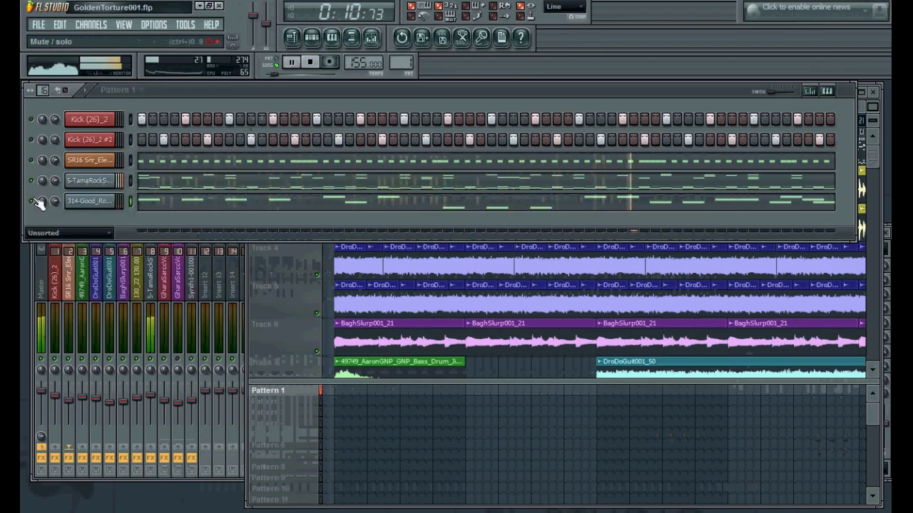
{"action": "key", "text": "space"}
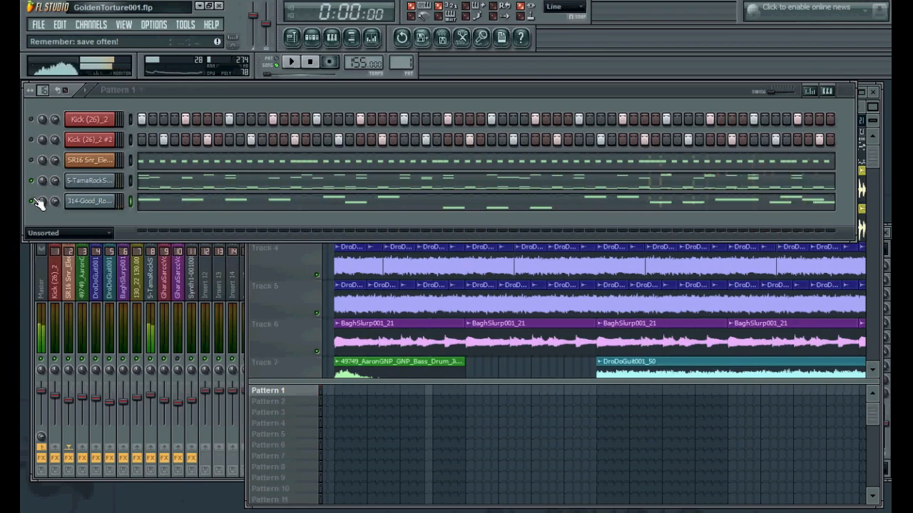
Toggle solo on the 314-Good_Rocky_Drum channel, select Pattern 2 and reset the song position
{"action": "right_click", "coordinate": [34, 200]}
{"action": "left_click", "coordinate": [35, 206]}
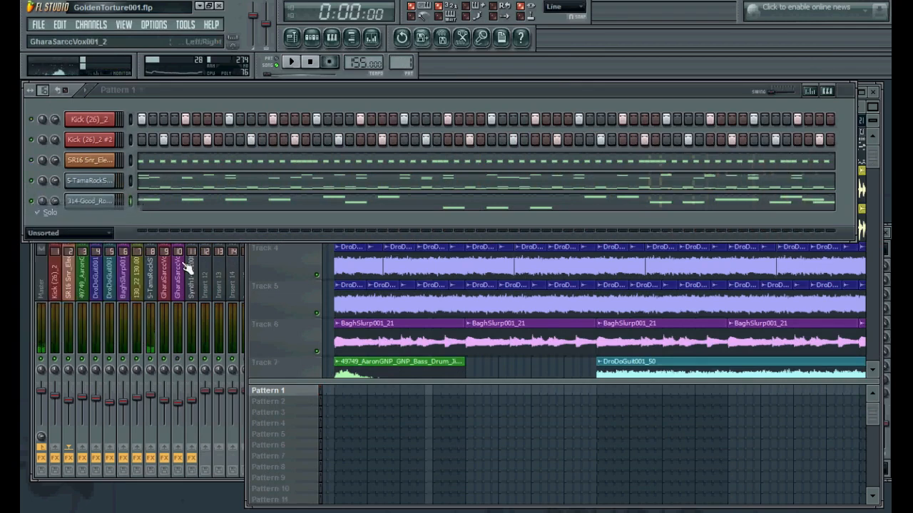
{"action": "left_click", "coordinate": [278, 401]}
{"action": "left_click", "coordinate": [333, 121]}
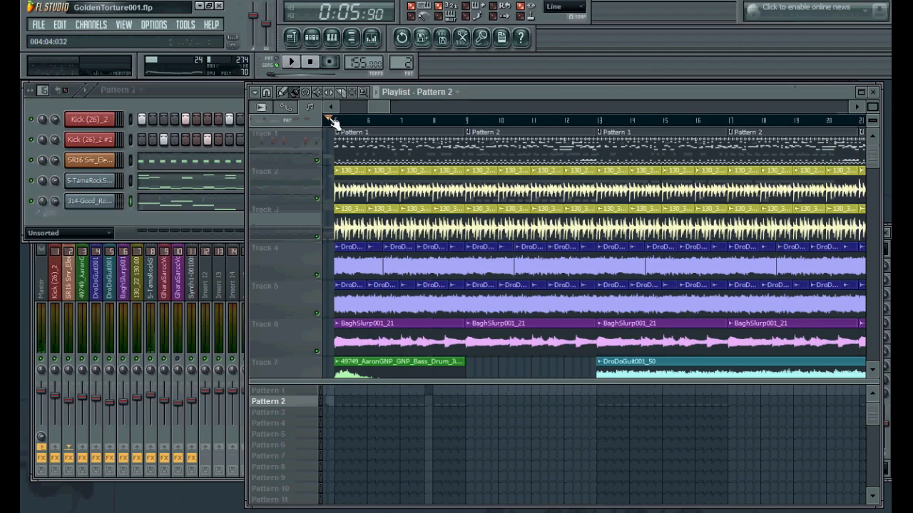
Solo playlist tracks 2 and 3 and select the 5-TamaRockSTAR mixer insert
{"action": "right_click", "coordinate": [317, 199]}
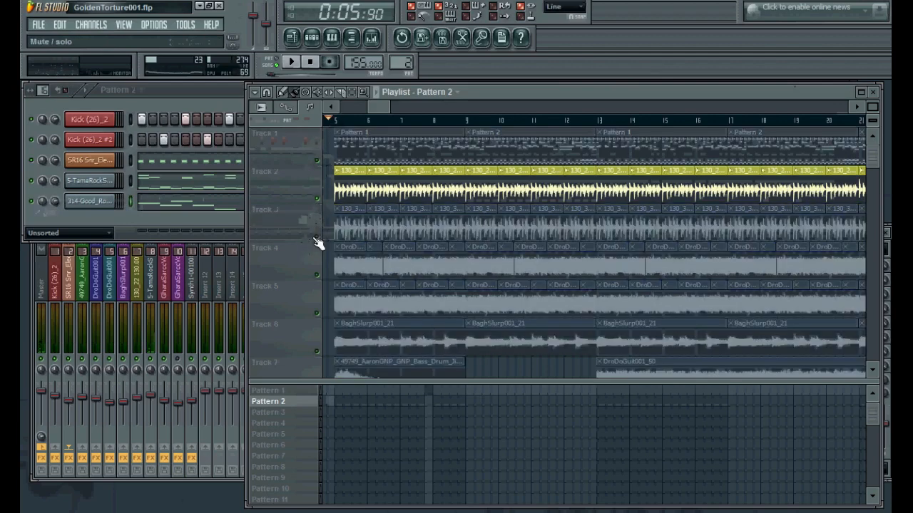
{"action": "left_click", "coordinate": [316, 236]}
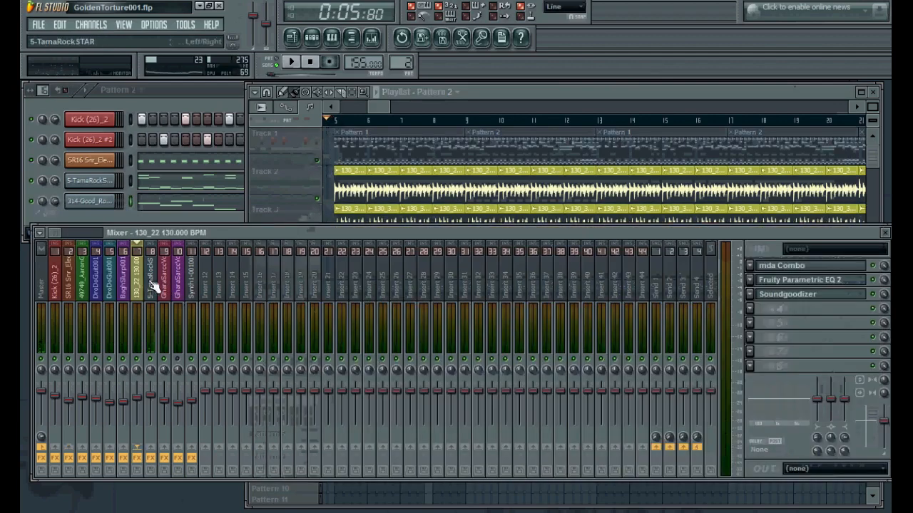
{"action": "left_click", "coordinate": [146, 282]}
Open the 130_22 130.000 BPM clip's channel settings, then close them
{"action": "double_click", "coordinate": [361, 178]}
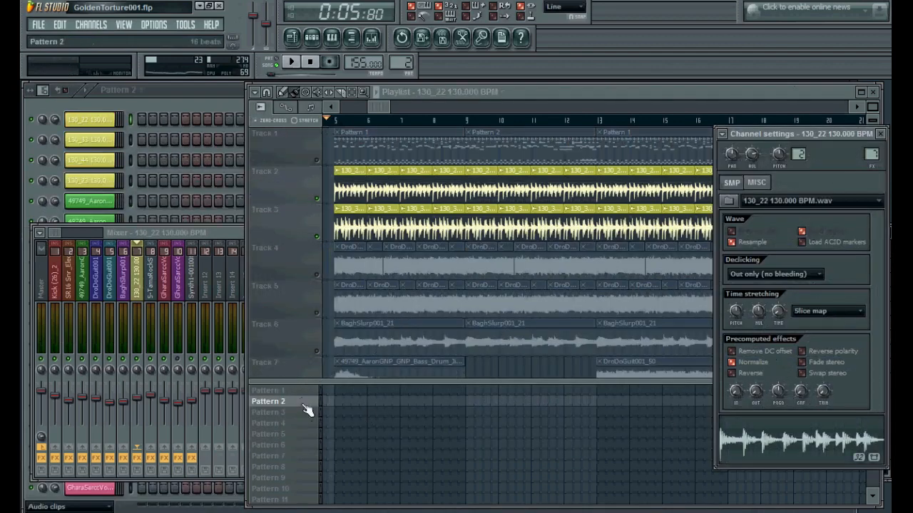
{"action": "left_click", "coordinate": [71, 122]}
{"action": "left_click", "coordinate": [860, 141]}
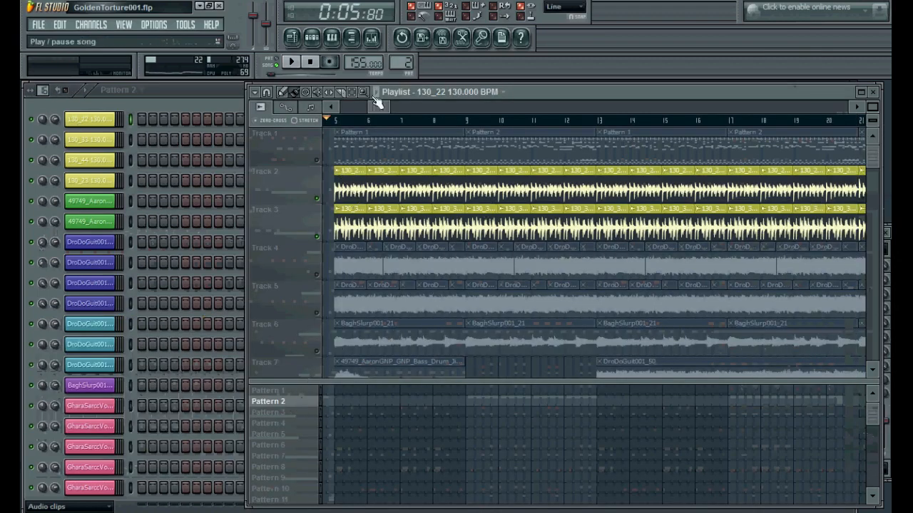
Play the song briefly and stop it
{"action": "key", "text": "space"}
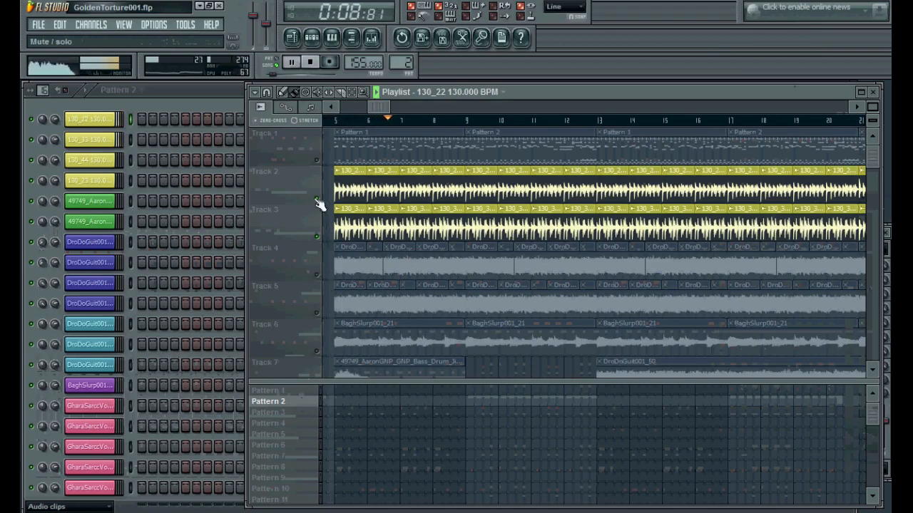
{"action": "key", "text": "space"}
Open the mixer and view the mda Combo effect on the 130_22 insert, then close it
{"action": "left_click", "coordinate": [371, 37]}
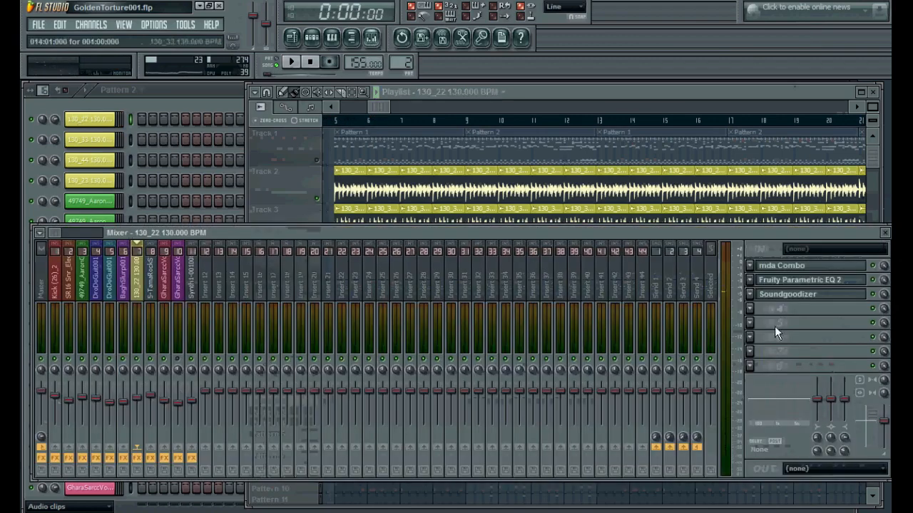
{"action": "left_click", "coordinate": [829, 271]}
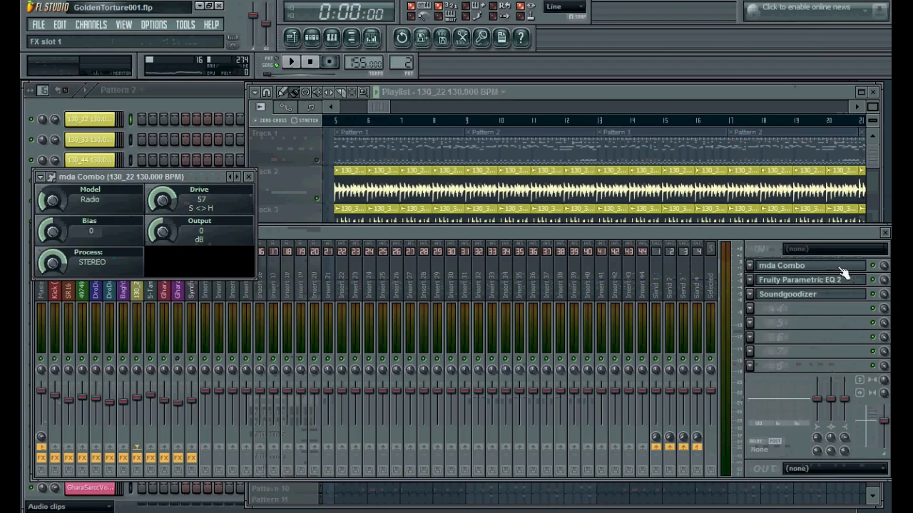
{"action": "left_click", "coordinate": [840, 270]}
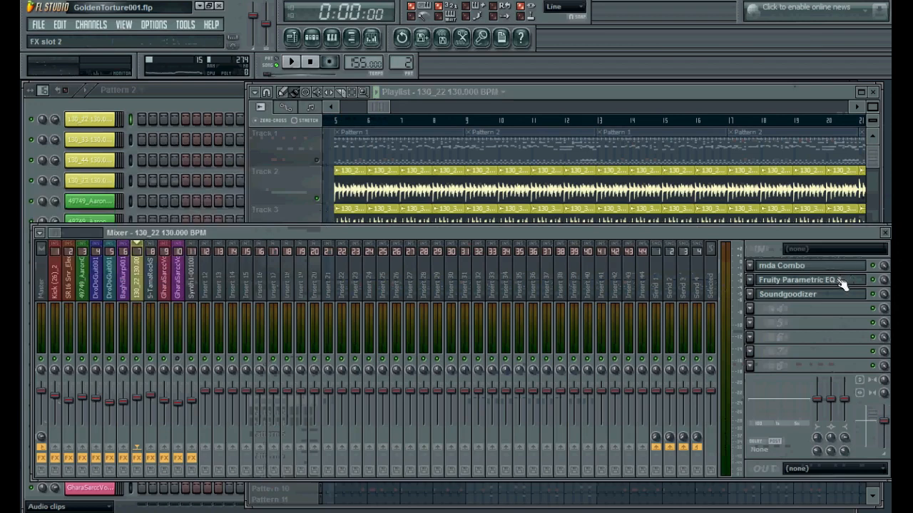
Open and close the Fruity Parametric EQ 2 and Soundgoodizer effect windows on the same insert
{"action": "left_click", "coordinate": [793, 283]}
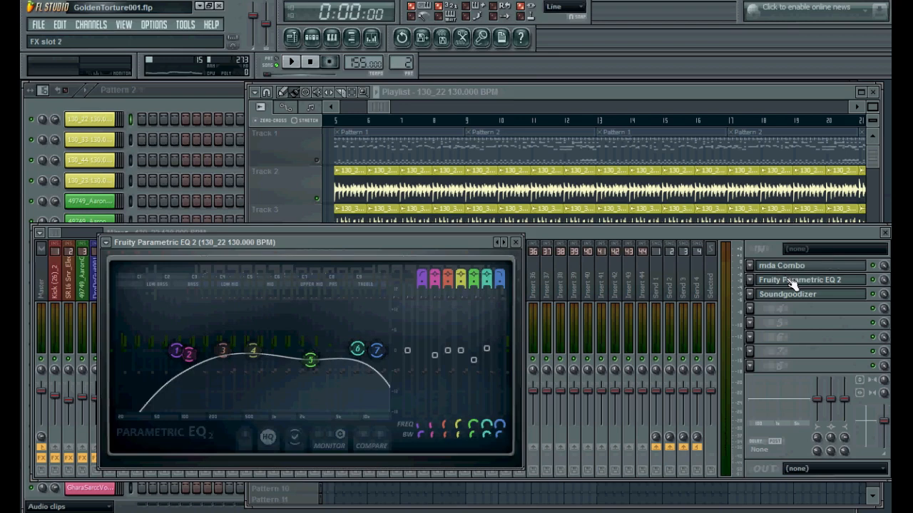
{"action": "left_click", "coordinate": [793, 284]}
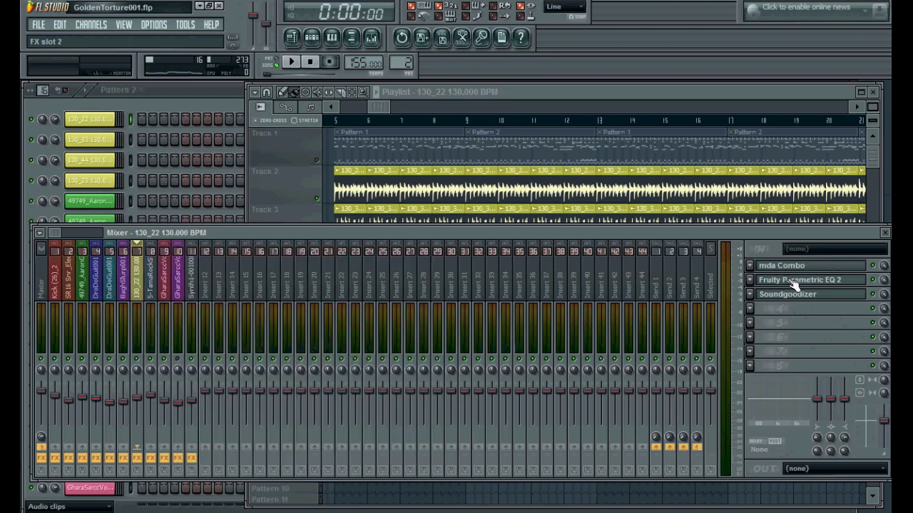
{"action": "left_click", "coordinate": [793, 286]}
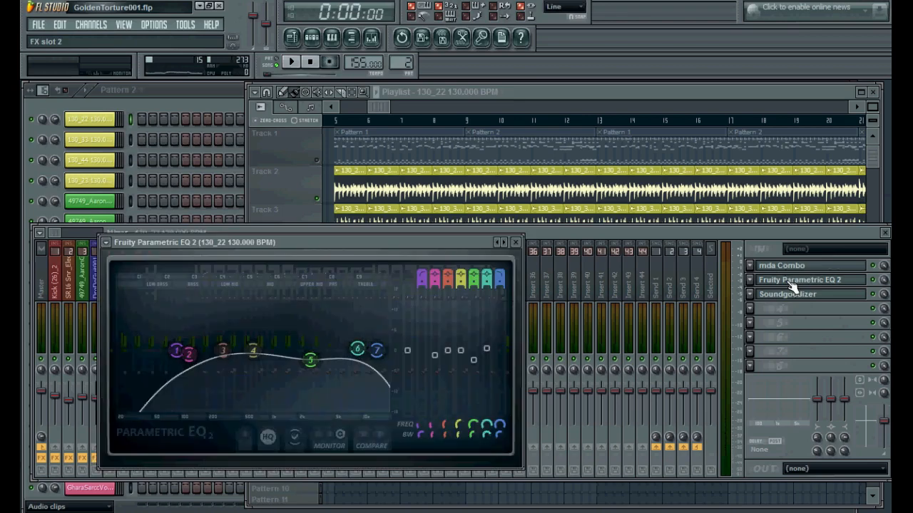
{"action": "left_click", "coordinate": [793, 285]}
{"action": "left_click", "coordinate": [799, 296]}
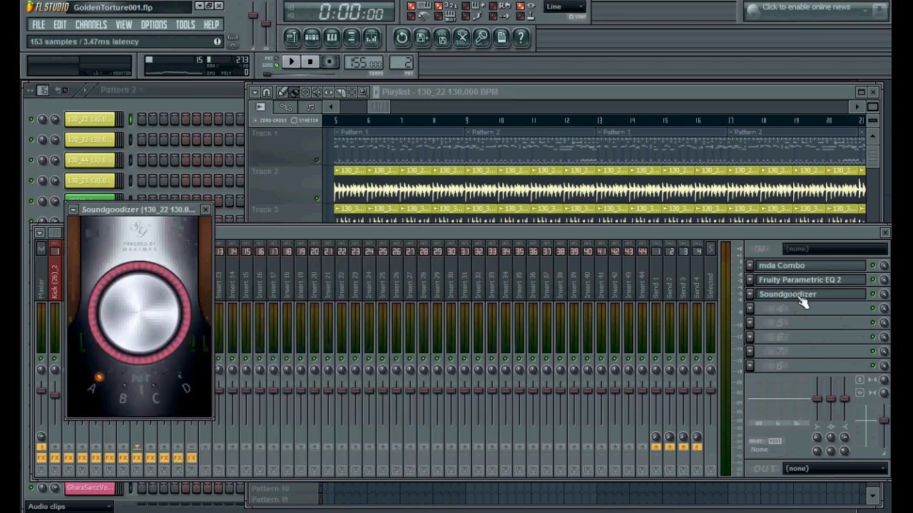
{"action": "left_click", "coordinate": [799, 295]}
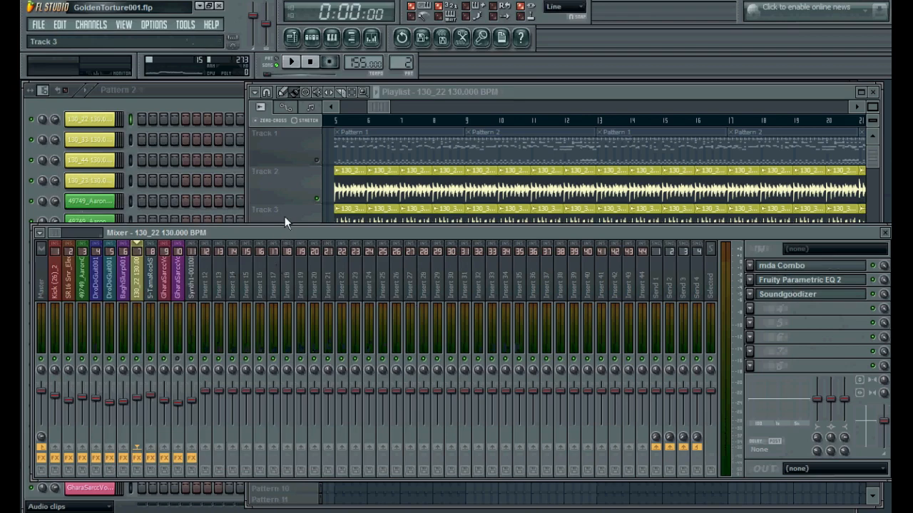
Return to the playlist, clear the solo, reset the song position and mute tracks 2 and 3
{"action": "left_click", "coordinate": [375, 95]}
{"action": "right_click", "coordinate": [316, 201]}
{"action": "right_click", "coordinate": [316, 200]}
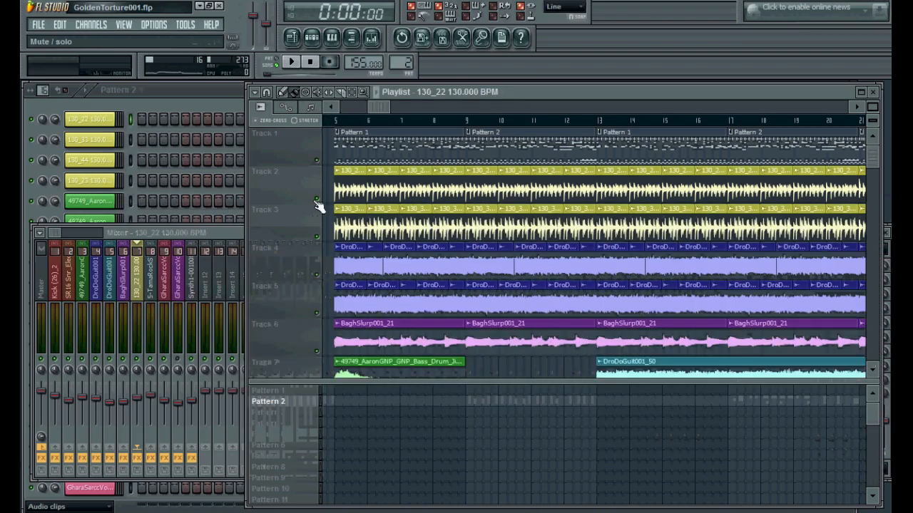
{"action": "left_click", "coordinate": [331, 120]}
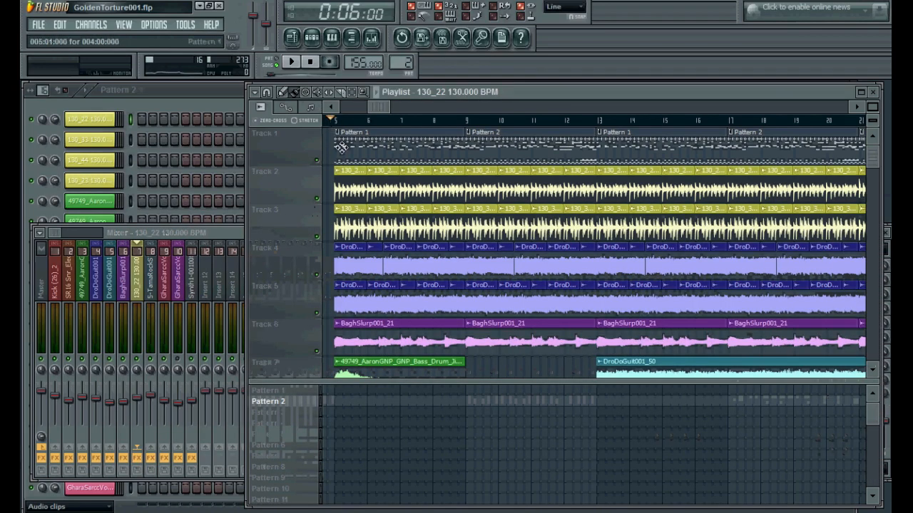
{"action": "left_click", "coordinate": [316, 199]}
{"action": "left_click", "coordinate": [316, 237]}
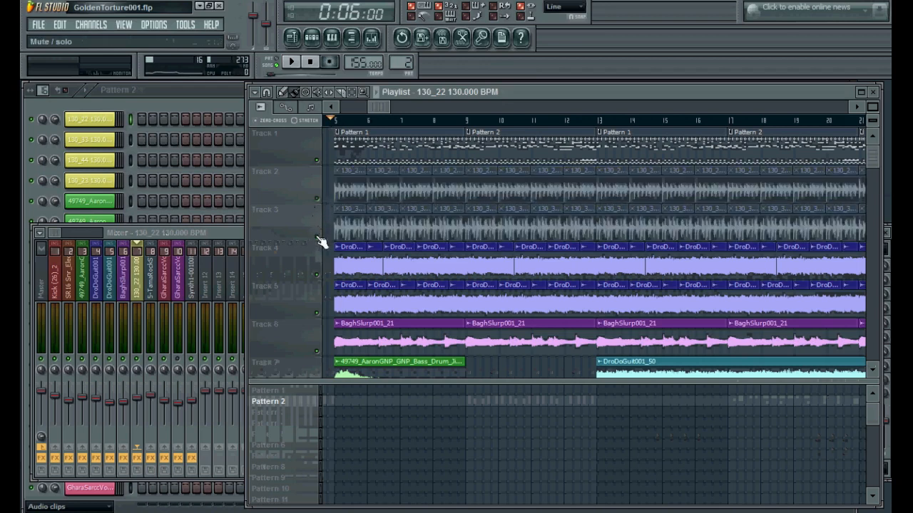
Play the song, unmute tracks 2 and 3 while it plays, then stop playback
{"action": "key", "text": "space"}
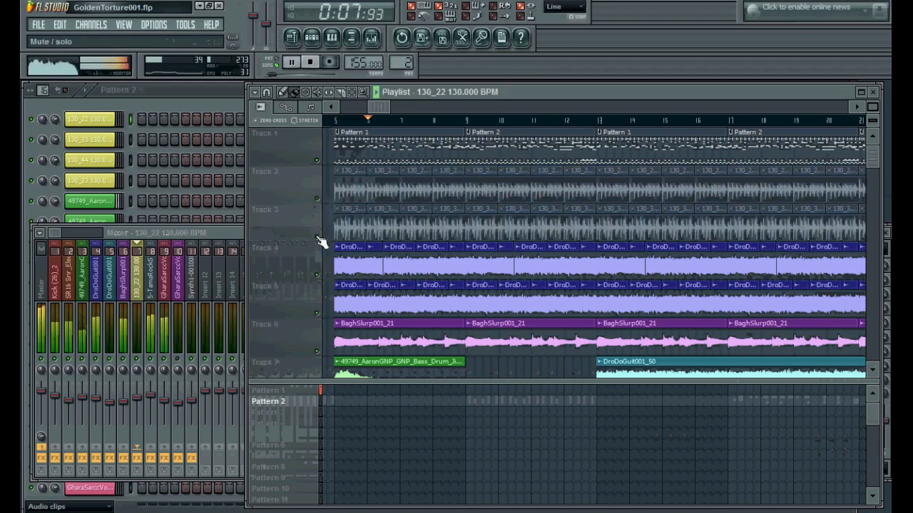
{"action": "left_click_drag", "start_coordinate": [321, 241], "coordinate": [317, 203]}
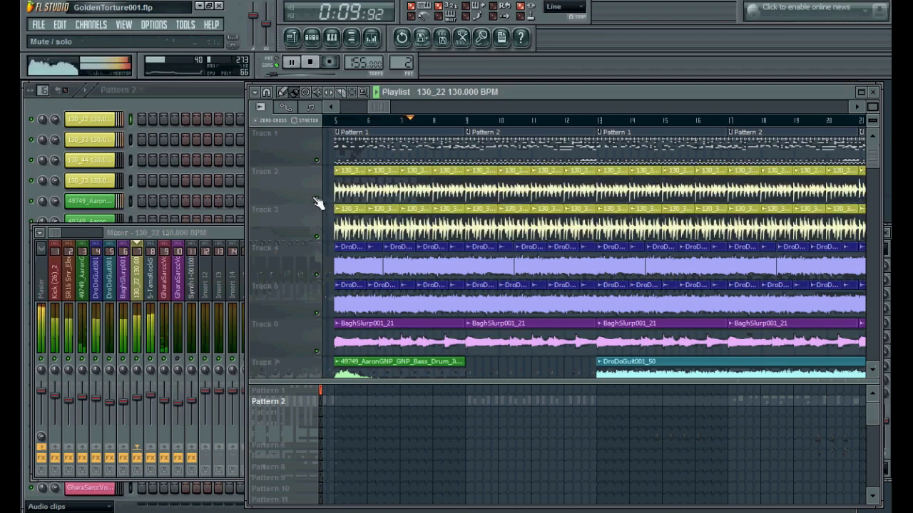
{"action": "key", "text": "space"}
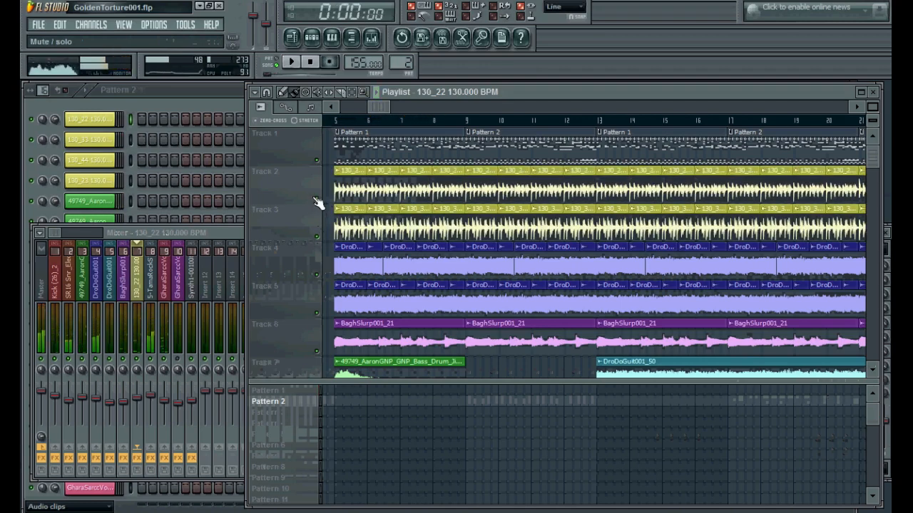
Reset the song position and select Pattern 2 in the playlist's pattern list
{"action": "left_click", "coordinate": [334, 117]}
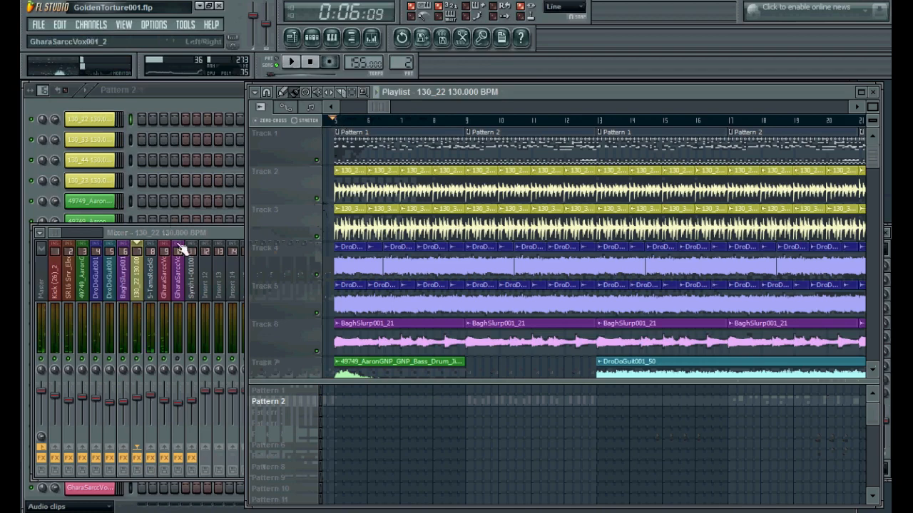
{"action": "left_click", "coordinate": [148, 276]}
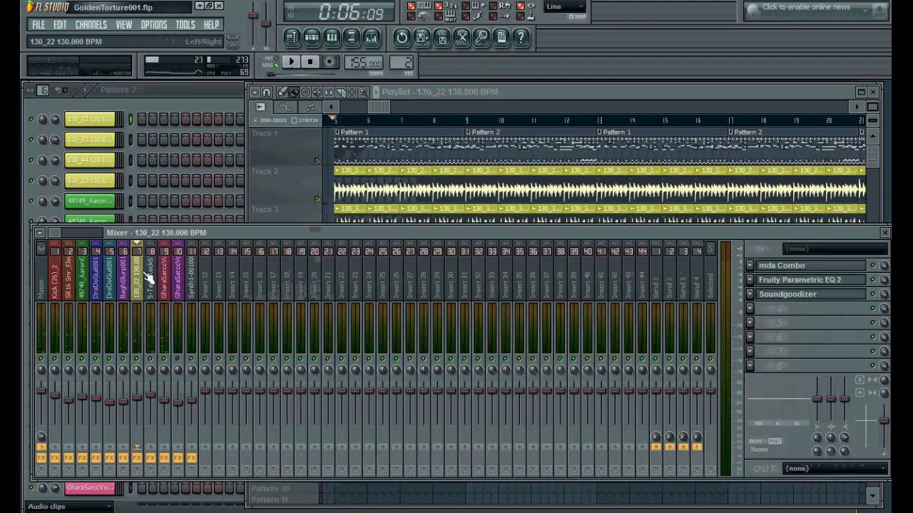
{"action": "left_click", "coordinate": [372, 104]}
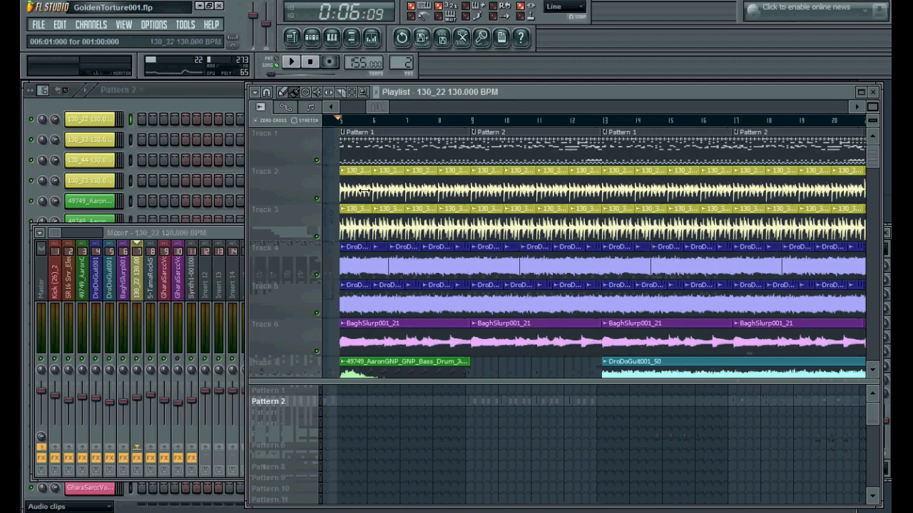
{"action": "left_click", "coordinate": [139, 294]}
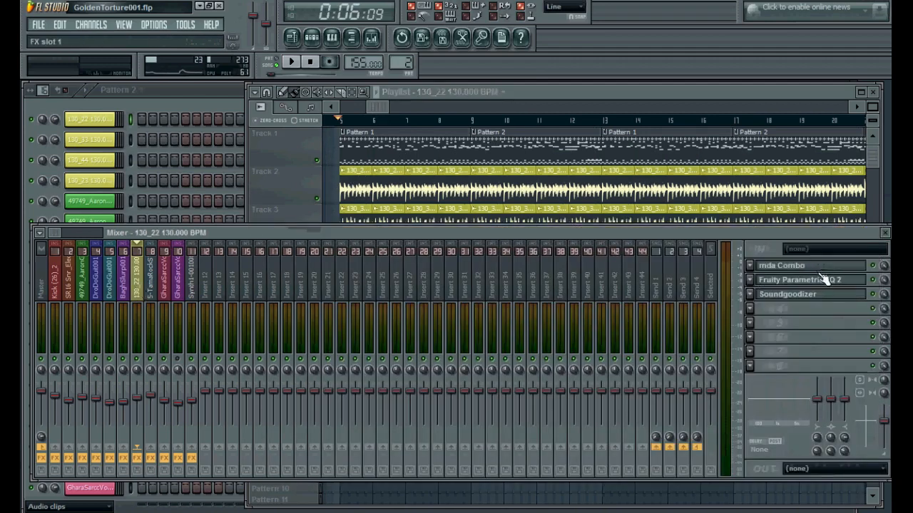
{"action": "left_click", "coordinate": [379, 107]}
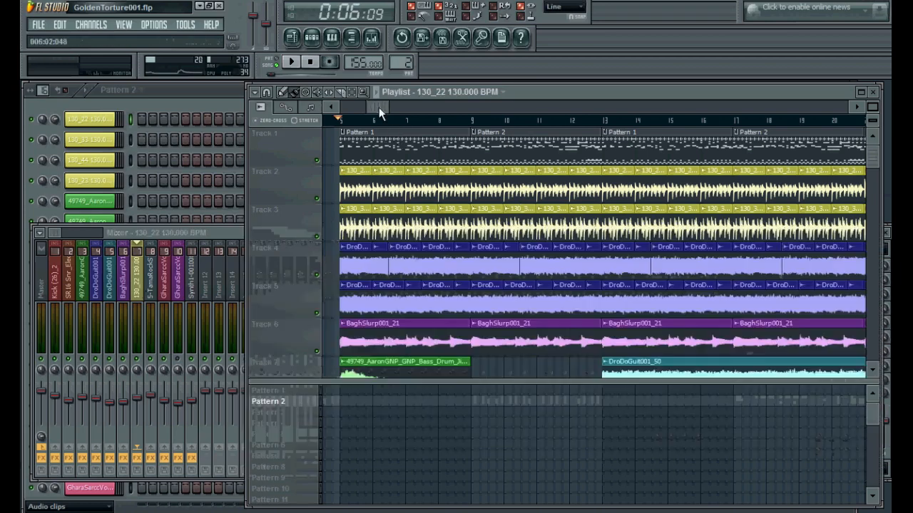
{"action": "left_click", "coordinate": [306, 404]}
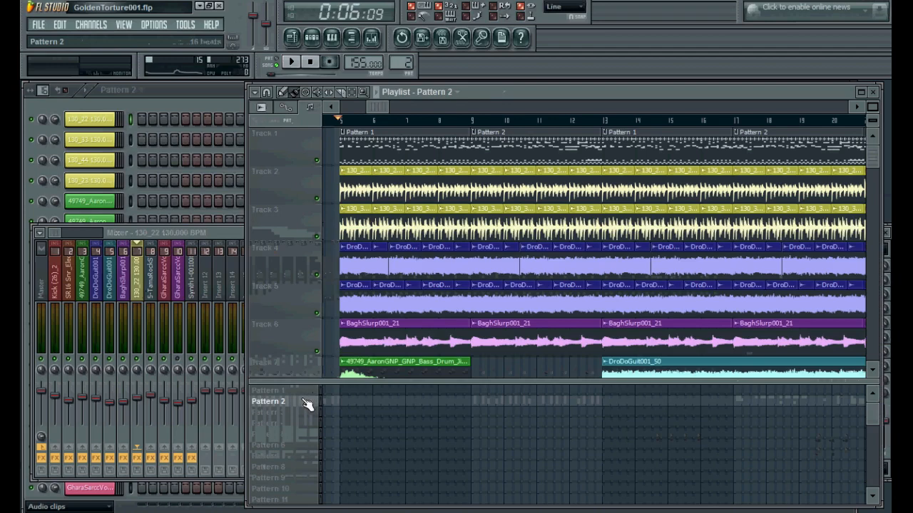
Browse the lower playlist tracks and the channel rack's channel list
{"action": "scroll", "coordinate": [328, 207], "scroll_direction": "down", "scroll_amount": 3}
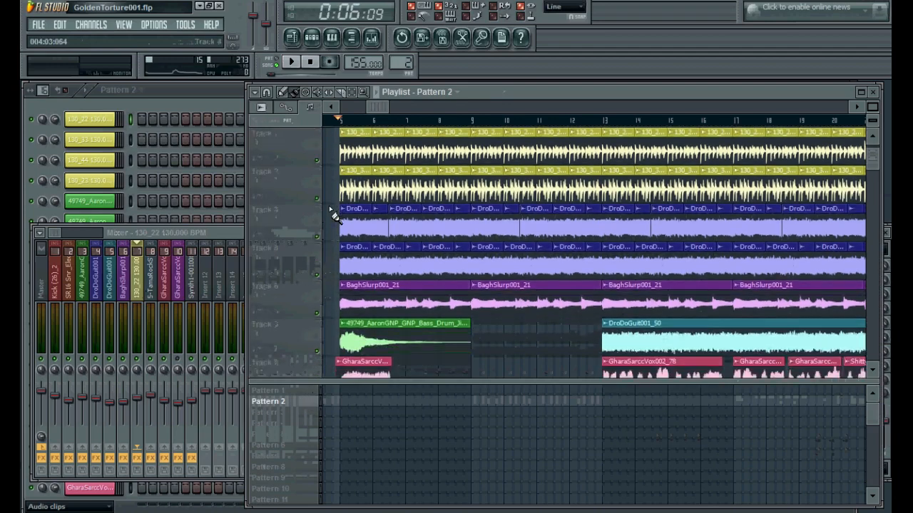
{"action": "key", "text": "F6"}
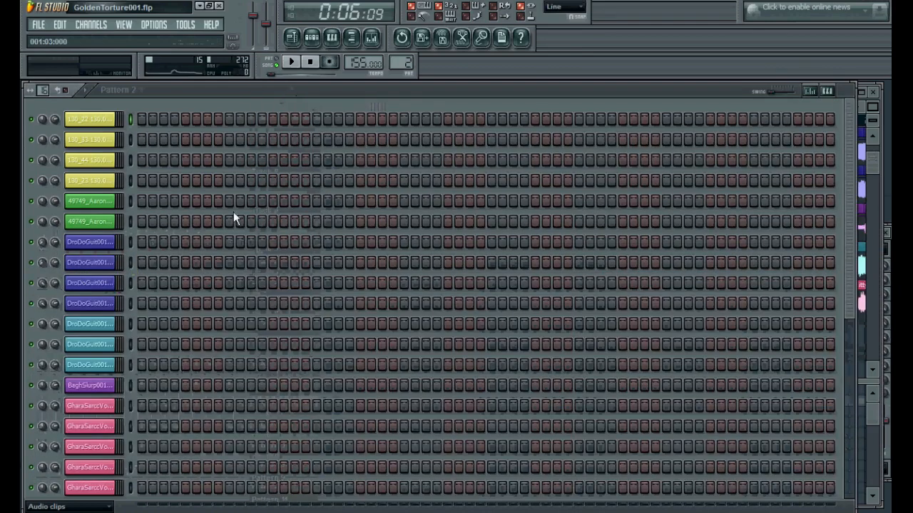
{"action": "scroll", "coordinate": [254, 213], "scroll_direction": "down", "scroll_amount": 2}
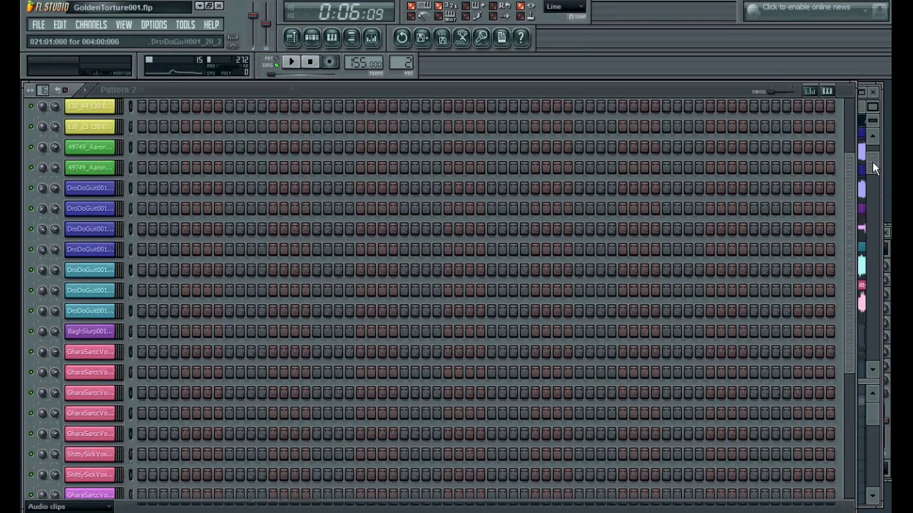
{"action": "left_click", "coordinate": [872, 161]}
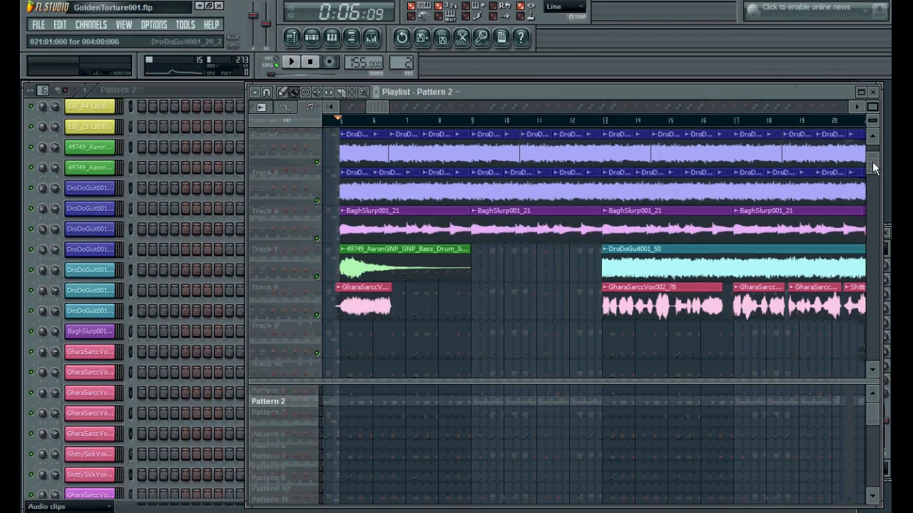
Adjust the mute switches on playlist tracks 4 to 8 so tracks 6 and 8 are muted
{"action": "right_click", "coordinate": [314, 167]}
{"action": "left_click", "coordinate": [306, 158]}
{"action": "right_click", "coordinate": [316, 161]}
{"action": "left_click", "coordinate": [317, 200]}
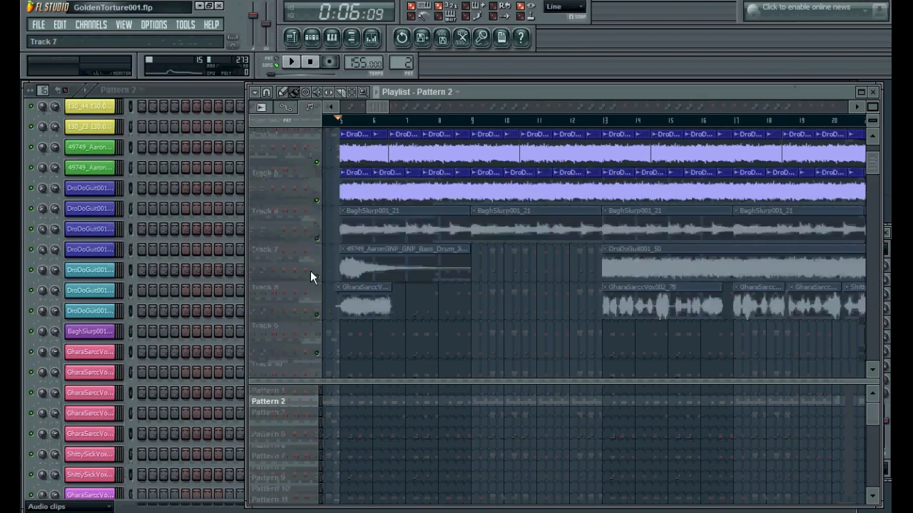
{"action": "left_click", "coordinate": [316, 276]}
Play from bar 13, unmute track 6 during playback, stop and reset the song position
{"action": "left_click", "coordinate": [603, 121]}
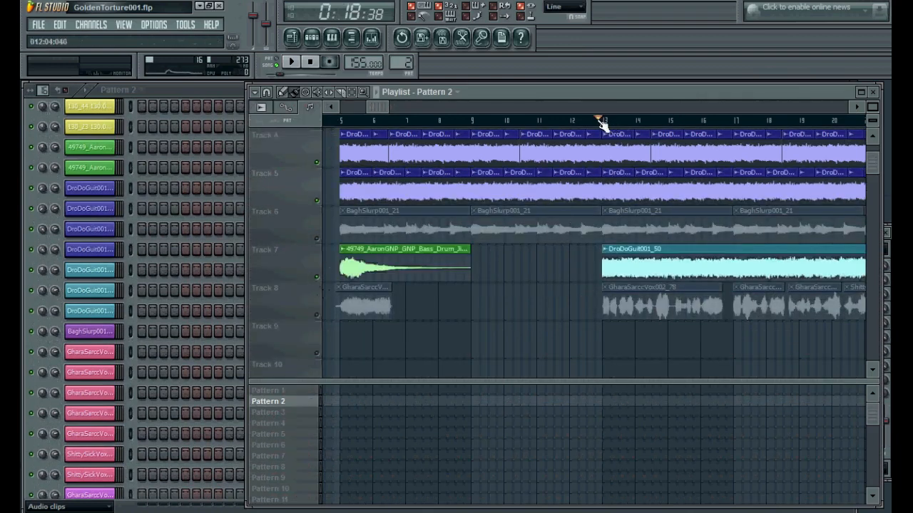
{"action": "key", "text": "space"}
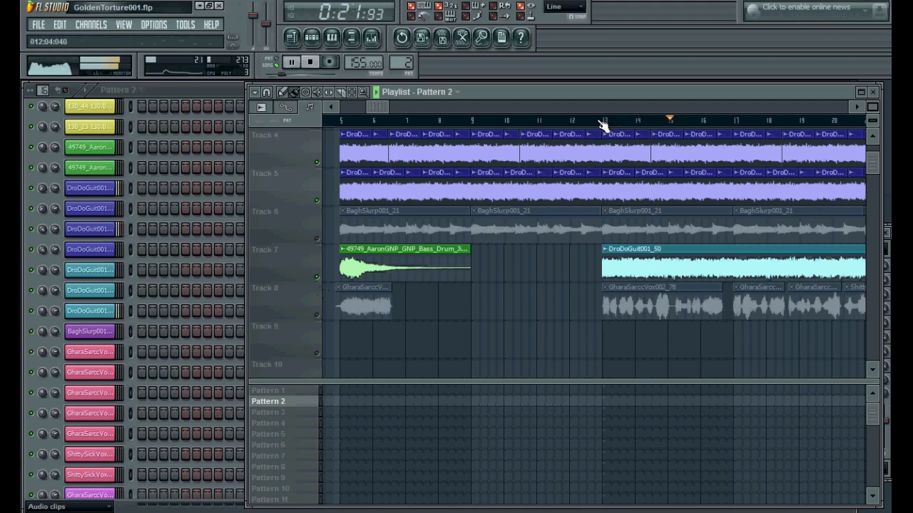
{"action": "left_click", "coordinate": [317, 240]}
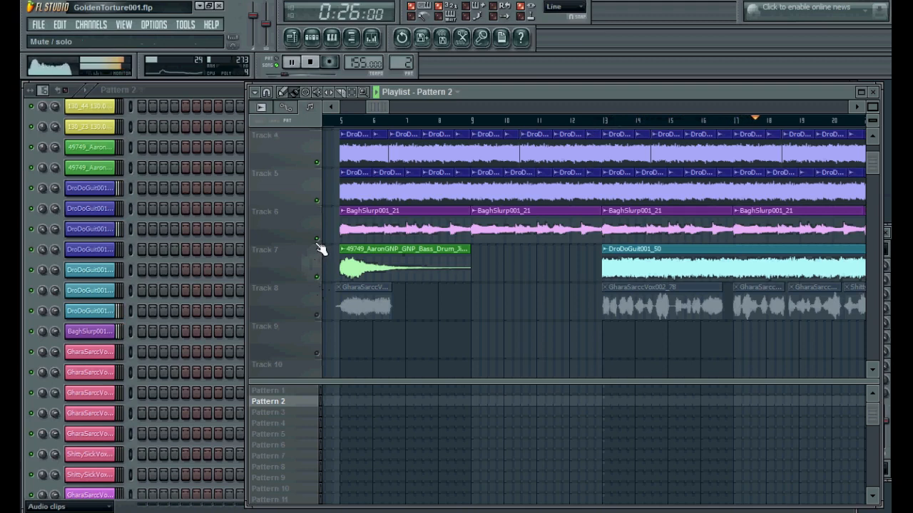
{"action": "key", "text": "space"}
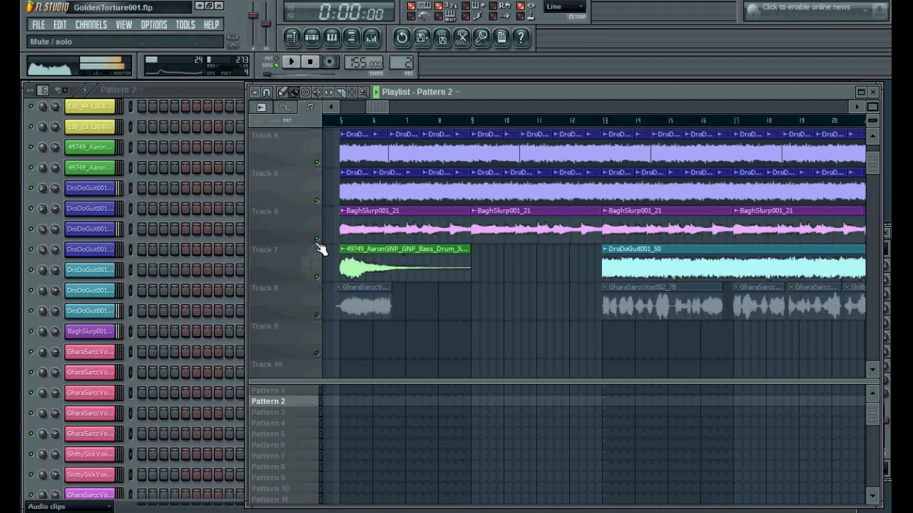
{"action": "left_click", "coordinate": [338, 123]}
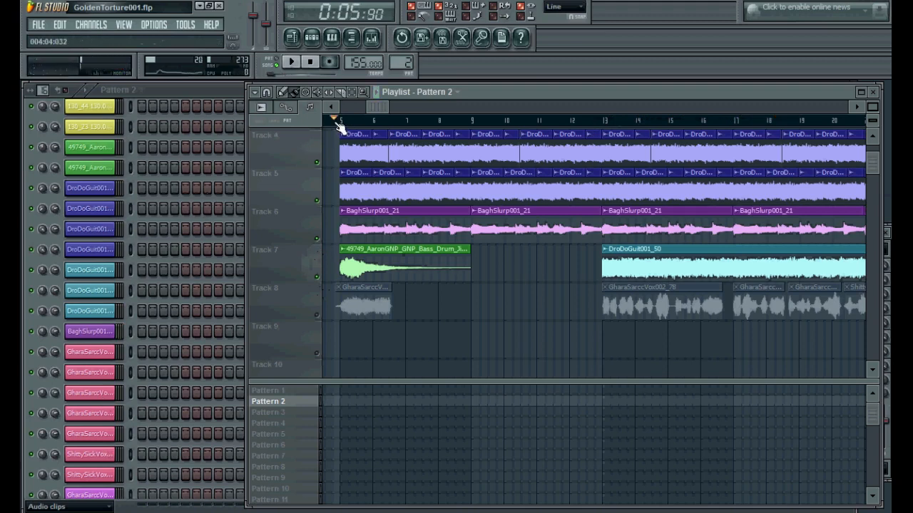
Unmute all playlist tracks using the track 7 mute switch
{"action": "right_click", "coordinate": [318, 277]}
{"action": "right_click", "coordinate": [317, 276]}
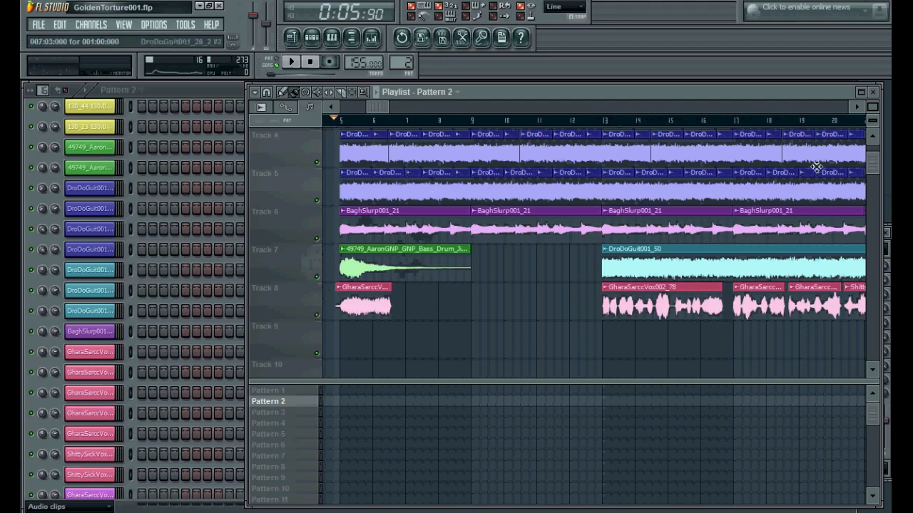
{"action": "scroll", "coordinate": [873, 161], "scroll_direction": "up", "scroll_amount": 1}
{"action": "scroll", "coordinate": [870, 158], "scroll_direction": "up", "scroll_amount": 1}
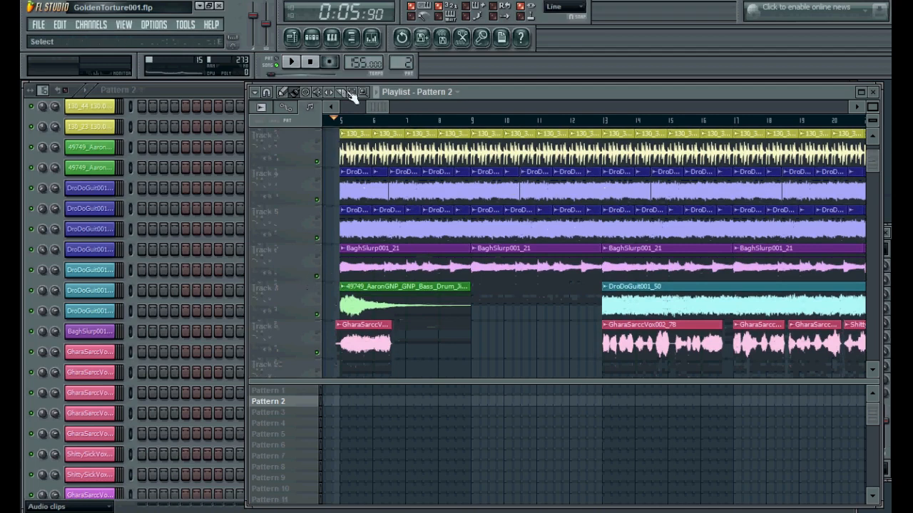
Open the mixer, select the DroDoGuit001_20_2 insert and open its Fruity Parametric EQ 2 effect
{"action": "left_click", "coordinate": [371, 37]}
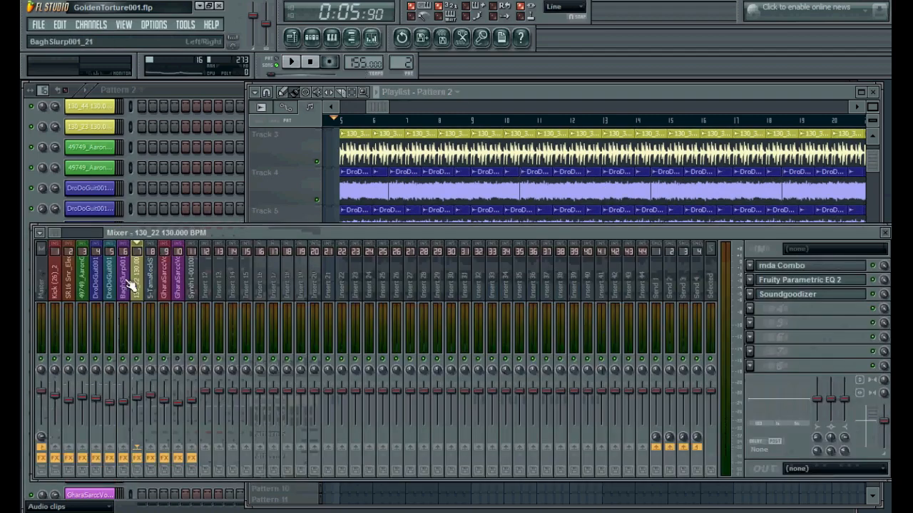
{"action": "left_click", "coordinate": [104, 284]}
{"action": "left_click", "coordinate": [796, 272]}
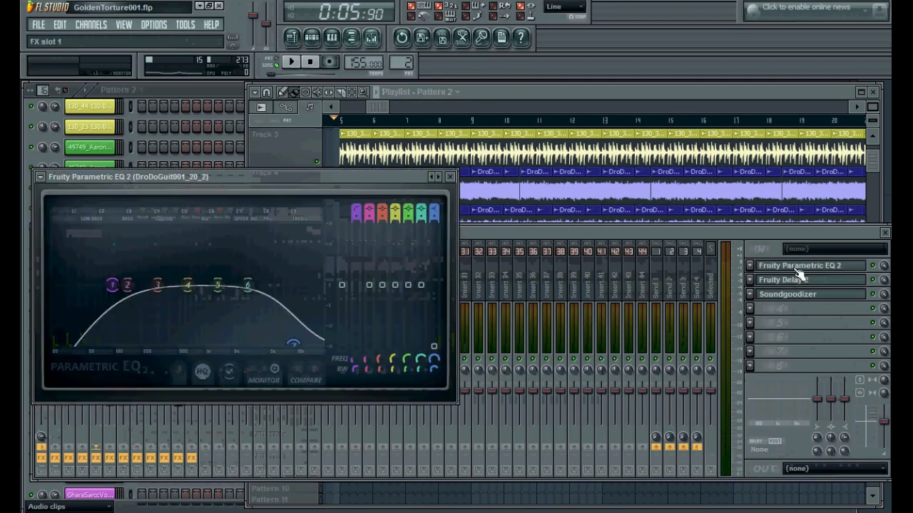
Close the parametric EQ, then open and close the Fruity Delay 2 and Soundgoodizer effects on the DroDoGuit001_20_2 insert
{"action": "left_click", "coordinate": [796, 271]}
{"action": "left_click", "coordinate": [797, 268]}
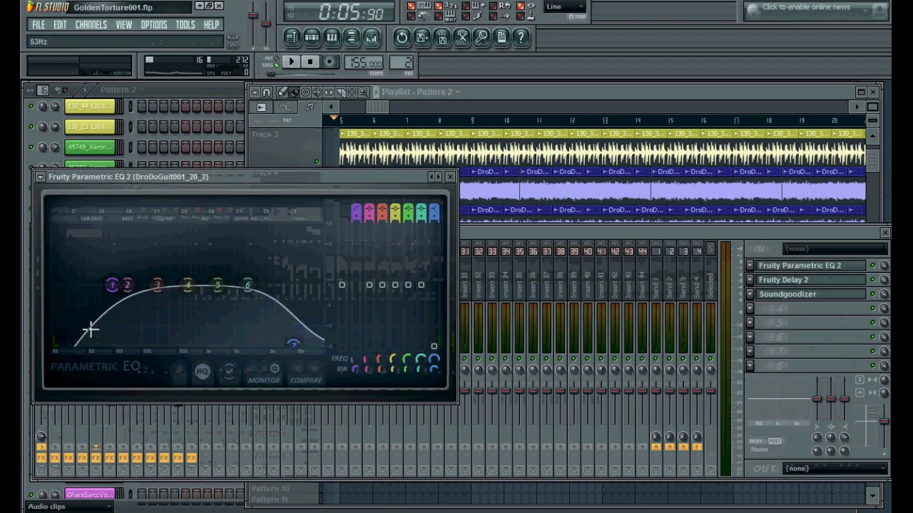
{"action": "left_click", "coordinate": [807, 277]}
{"action": "left_click", "coordinate": [806, 282]}
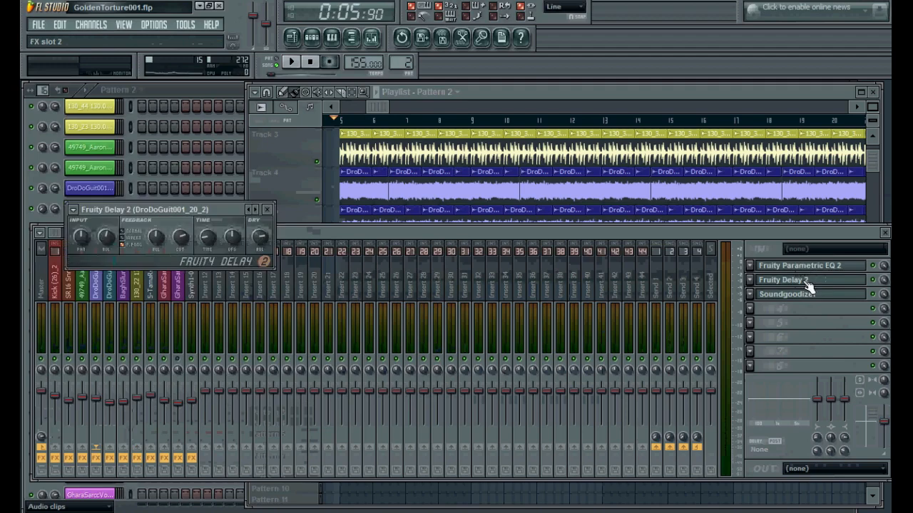
{"action": "left_click", "coordinate": [806, 282]}
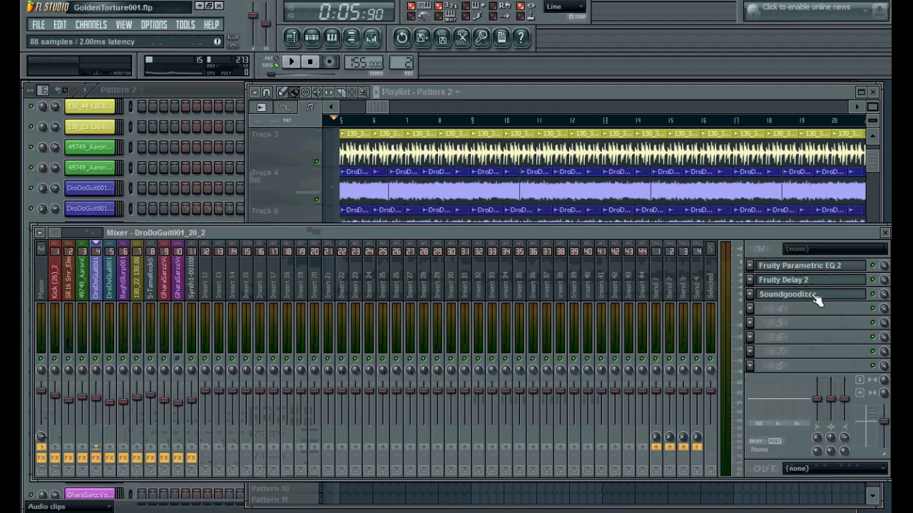
{"action": "left_click", "coordinate": [815, 296]}
{"action": "left_click", "coordinate": [816, 298]}
Select the DroDoGuit001_40 mixer insert and open and close its Fruity Parametric EQ 2 effect
{"action": "left_click", "coordinate": [117, 281]}
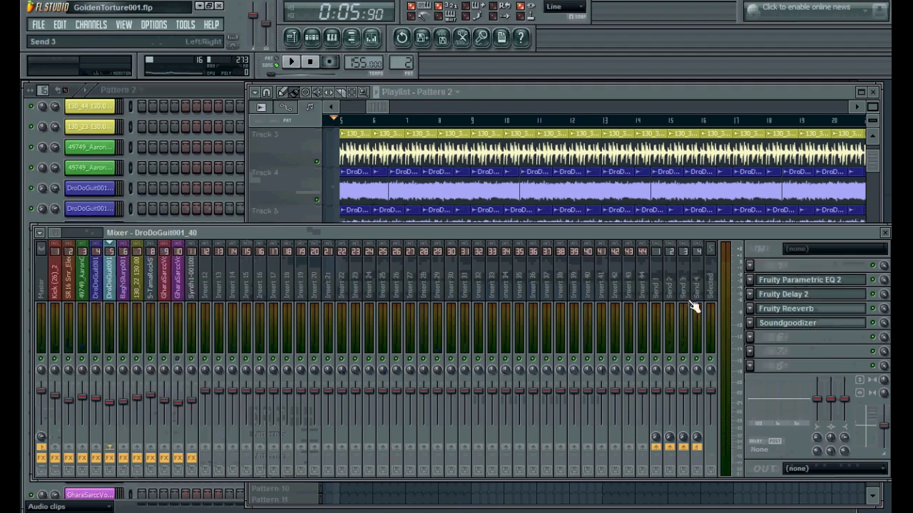
{"action": "left_click", "coordinate": [793, 284]}
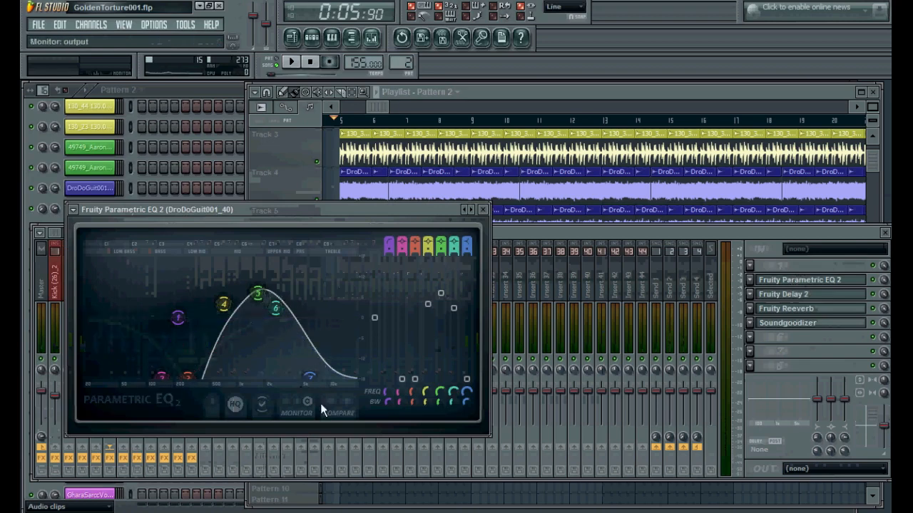
{"action": "left_click", "coordinate": [818, 282]}
Open the Fruity Delay 2, Fruity Reeverb and Soundgoodizer effects on the DroDoGuit001_40 insert in turn
{"action": "left_click", "coordinate": [818, 295]}
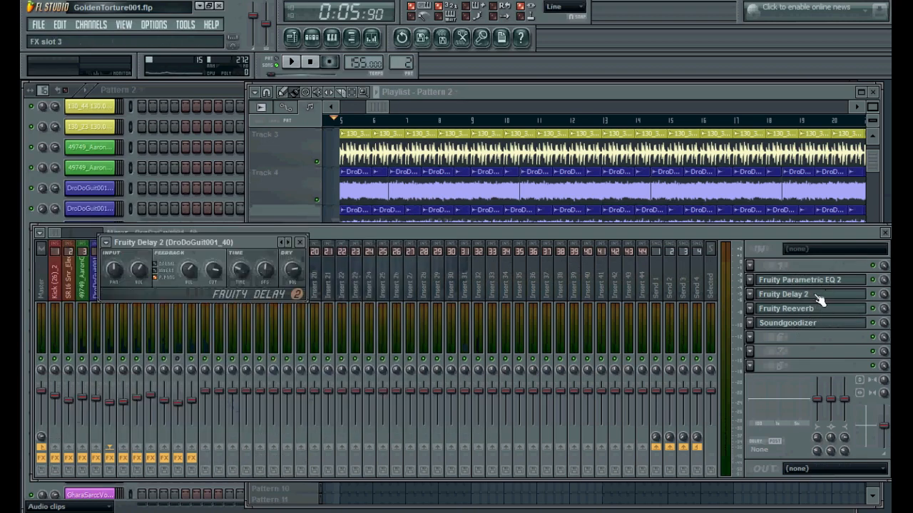
{"action": "left_click", "coordinate": [817, 308]}
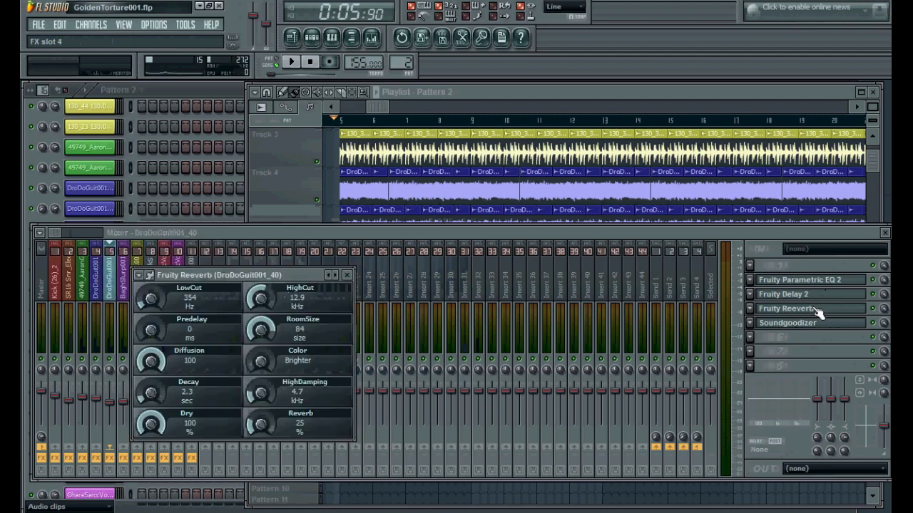
{"action": "left_click", "coordinate": [817, 310]}
{"action": "left_click", "coordinate": [820, 324]}
{"action": "left_click", "coordinate": [820, 324]}
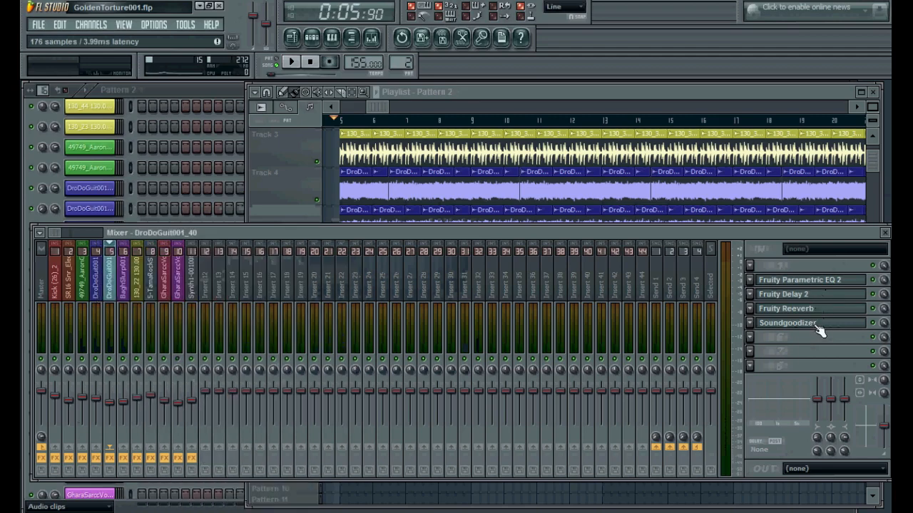
Solo playlist track 7, play it briefly from the song start, then remove the solo
{"action": "left_click", "coordinate": [603, 123]}
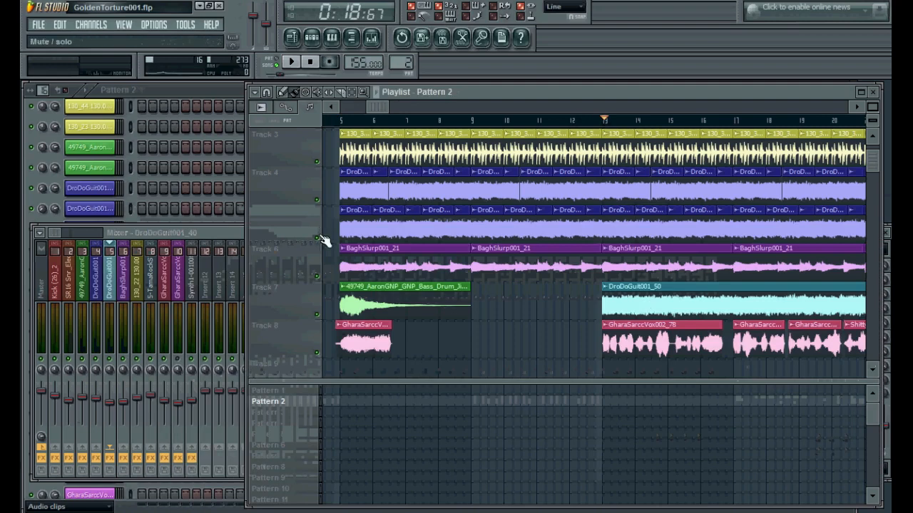
{"action": "scroll", "coordinate": [322, 241], "scroll_direction": "down", "scroll_amount": 1}
{"action": "left_click", "coordinate": [337, 122]}
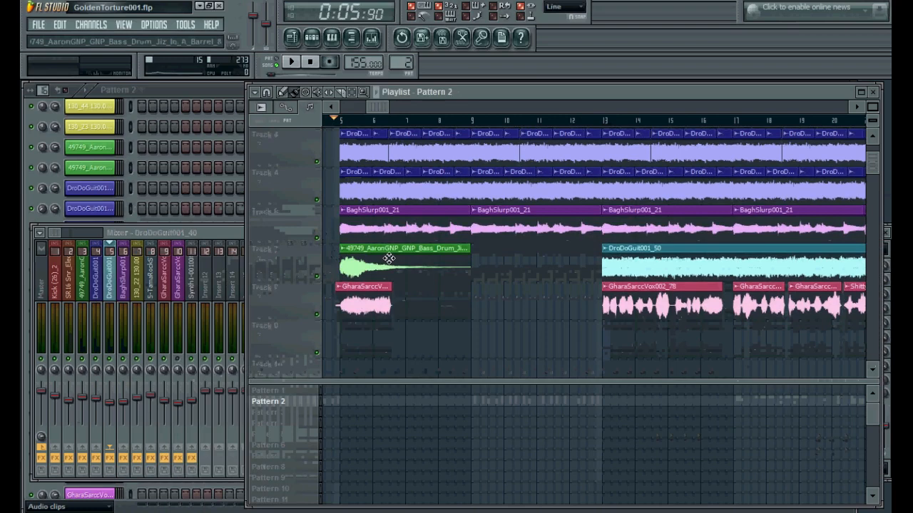
{"action": "right_click", "coordinate": [317, 277]}
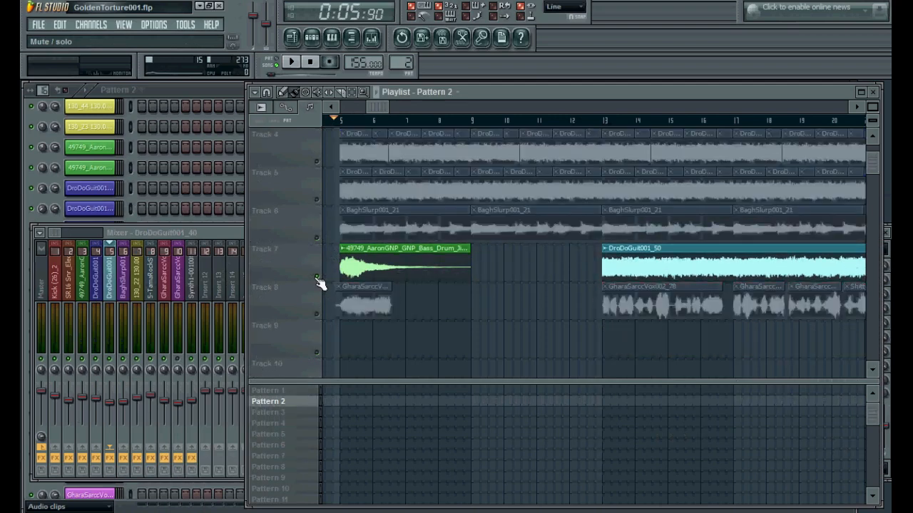
{"action": "key", "text": "space"}
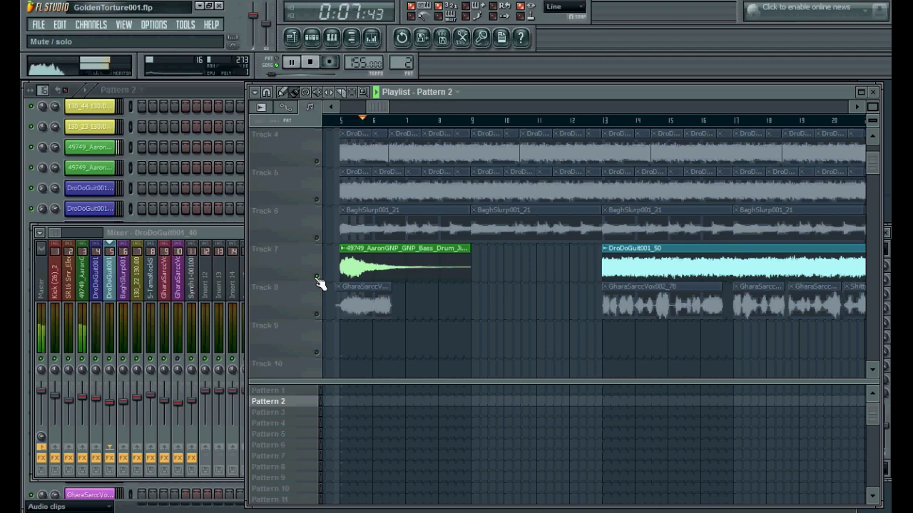
{"action": "key", "text": "space"}
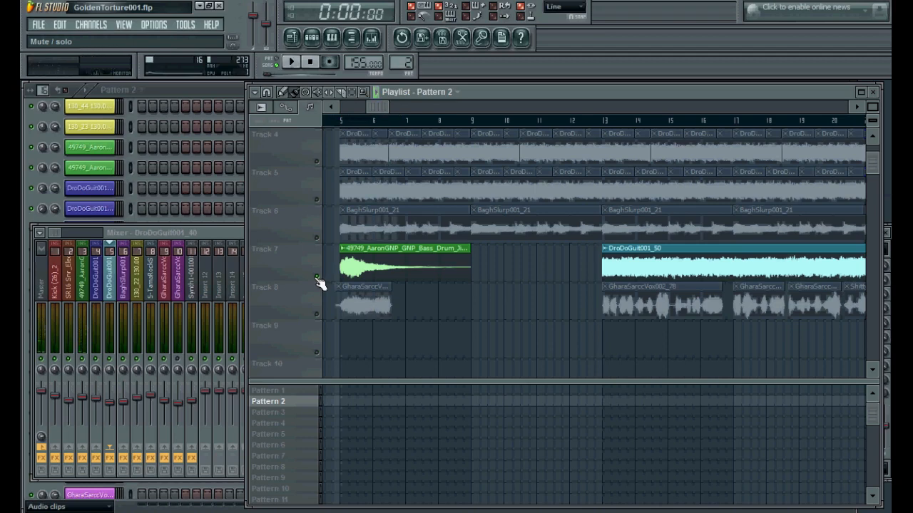
{"action": "right_click", "coordinate": [316, 277]}
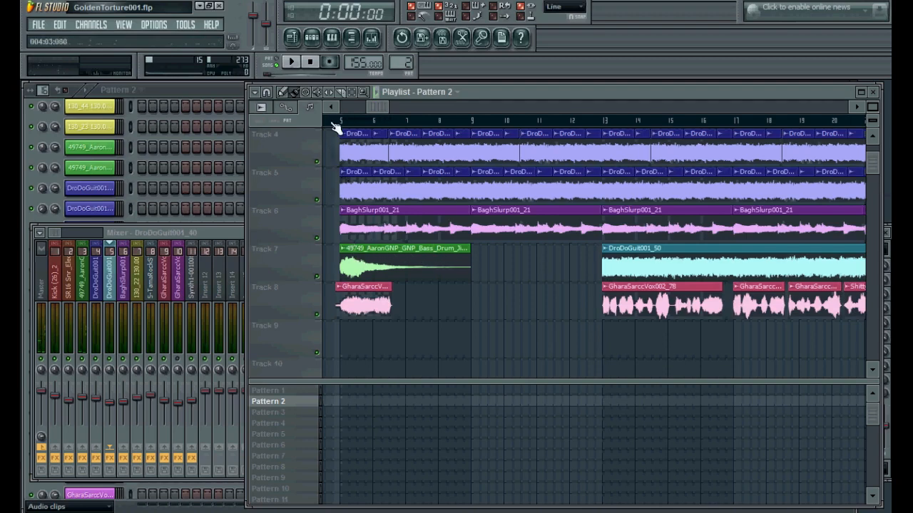
Return the song position to the start and solo playlist track 8
{"action": "left_click", "coordinate": [338, 123]}
{"action": "left_click", "coordinate": [336, 124]}
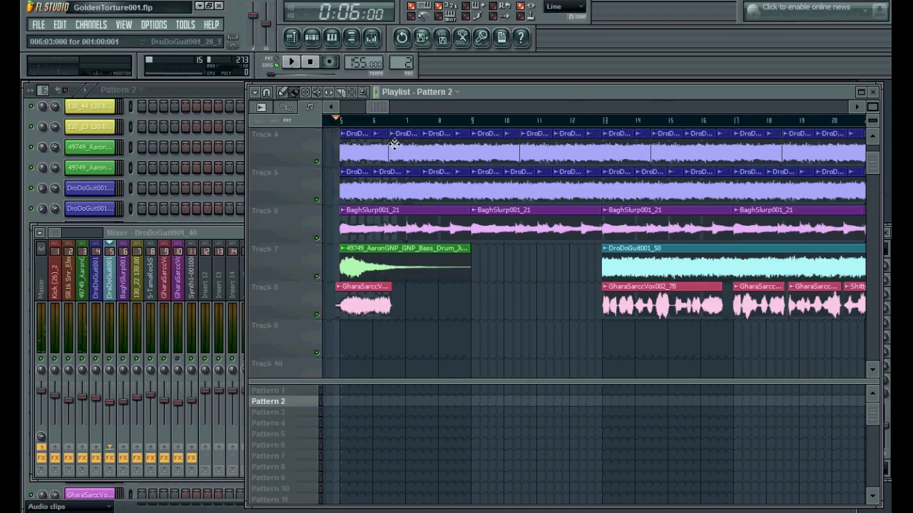
{"action": "left_click_drag", "start_coordinate": [386, 106], "coordinate": [389, 108]}
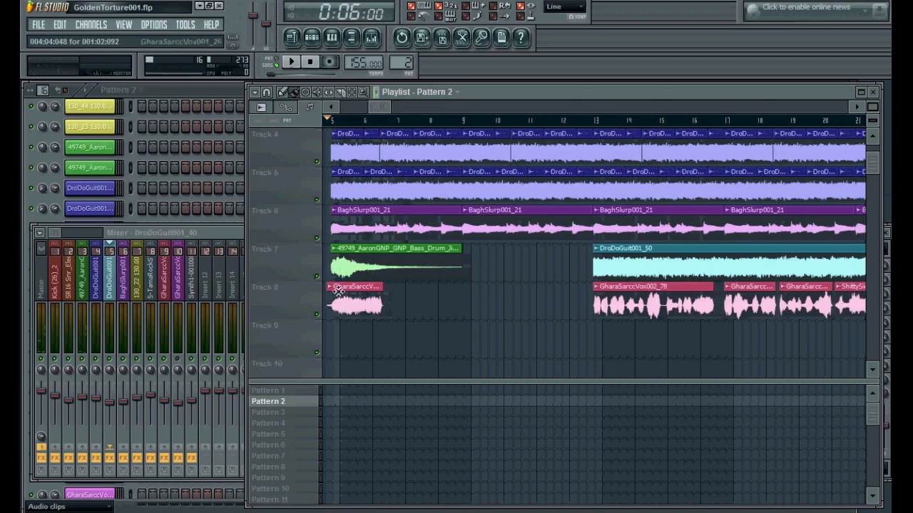
{"action": "left_click", "coordinate": [590, 122]}
{"action": "left_click_drag", "start_coordinate": [381, 107], "coordinate": [426, 106]}
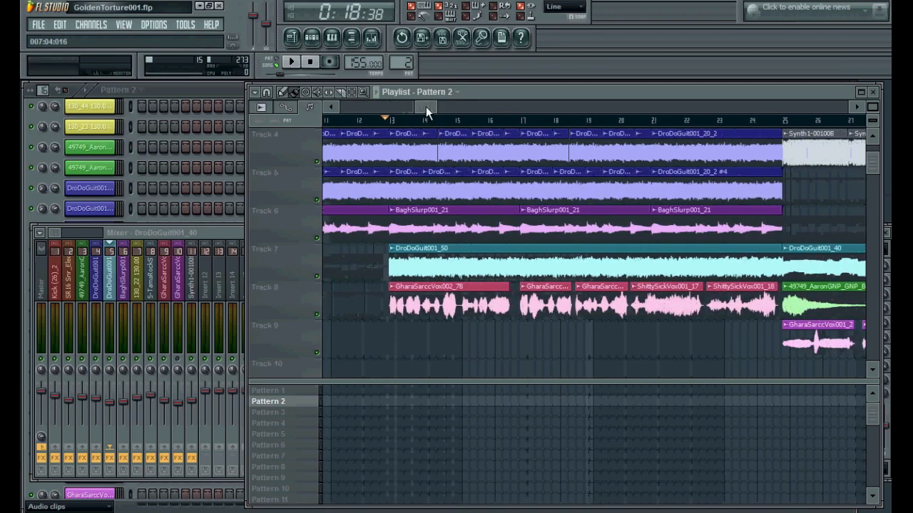
{"action": "right_click", "coordinate": [317, 315]}
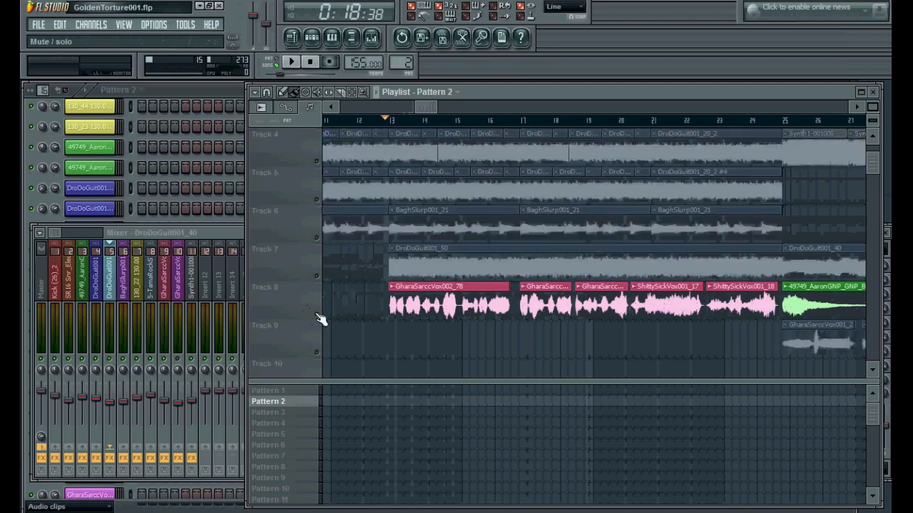
Select the GharaSarccVox001_26 mixer insert and play the soloed track briefly
{"action": "left_click", "coordinate": [164, 305]}
{"action": "key", "text": "space"}
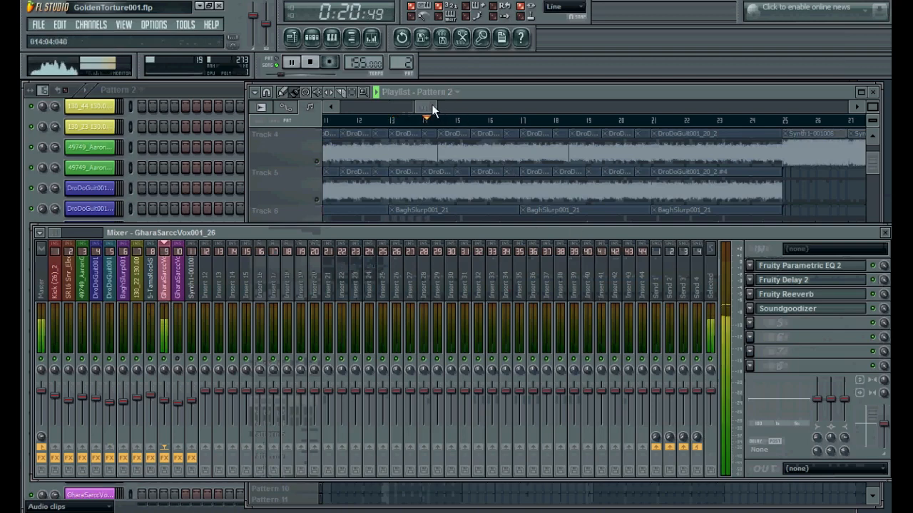
{"action": "left_click_drag", "start_coordinate": [431, 104], "coordinate": [434, 104]}
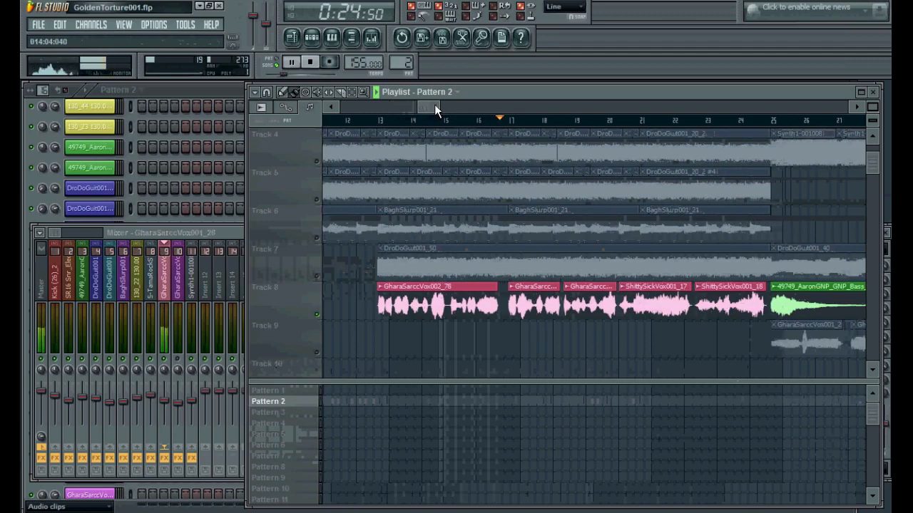
{"action": "key", "text": "space"}
Open each effect on the GharaSarccVox001_26 insert in turn: Fruity Parametric EQ 2, Fruity Delay 2, Fruity Reeverb and Soundgoodizer
{"action": "left_click", "coordinate": [371, 121]}
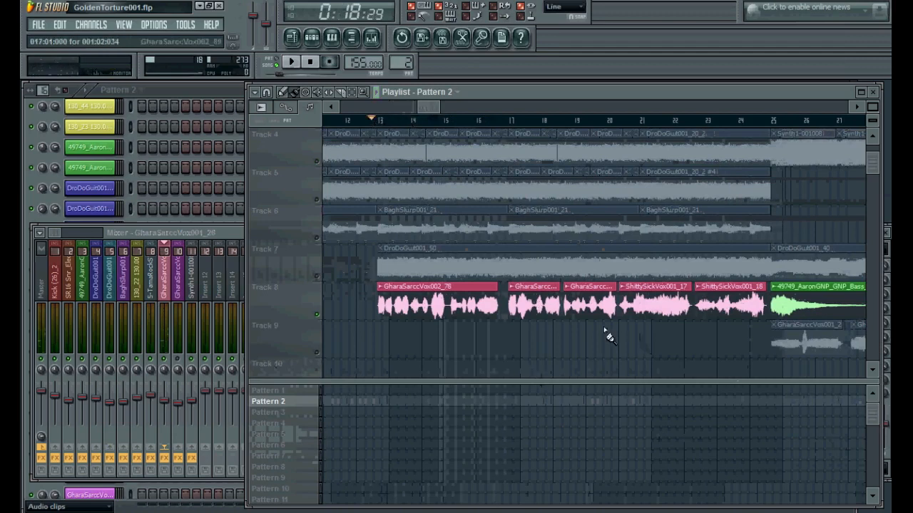
{"action": "left_click", "coordinate": [162, 287]}
{"action": "left_click", "coordinate": [788, 267]}
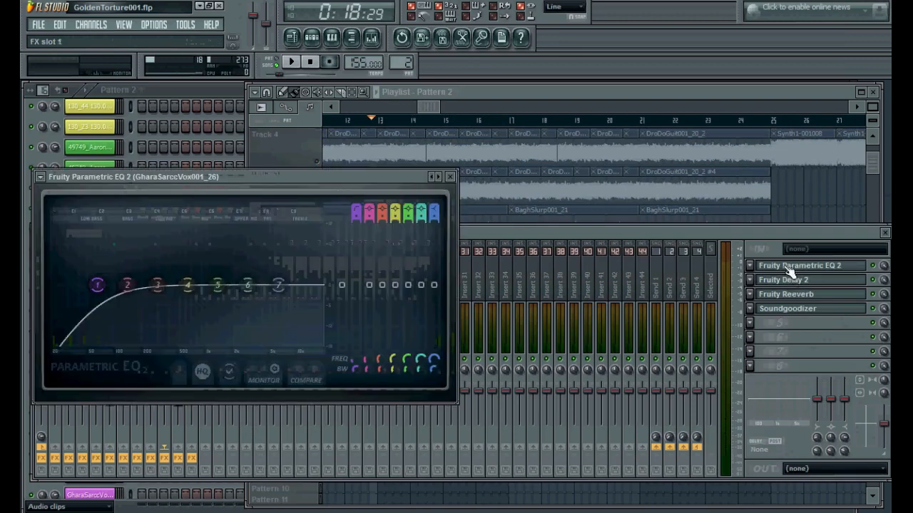
{"action": "left_click", "coordinate": [790, 270]}
{"action": "left_click", "coordinate": [792, 281]}
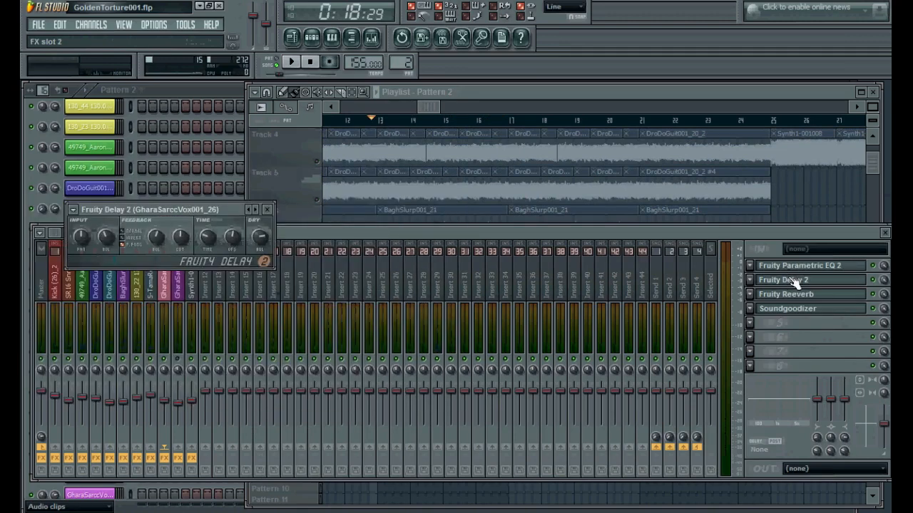
{"action": "left_click", "coordinate": [794, 281]}
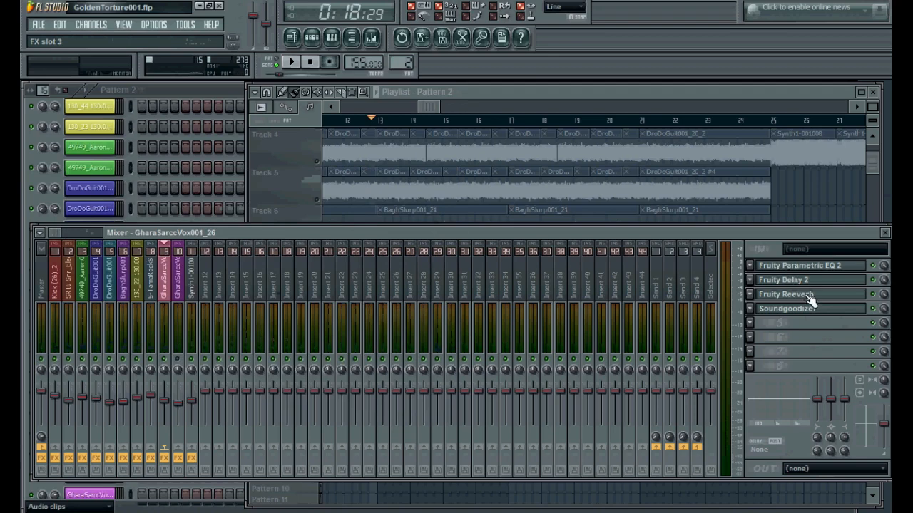
{"action": "left_click", "coordinate": [811, 295]}
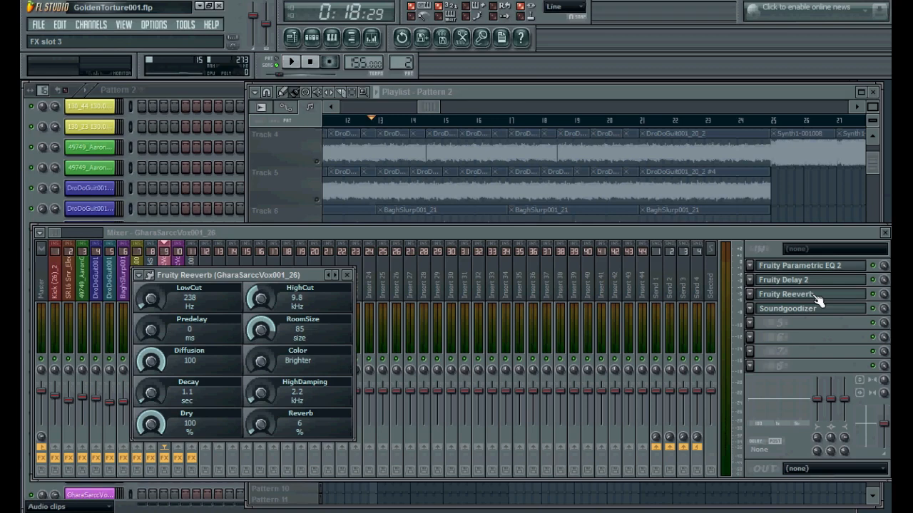
{"action": "left_click", "coordinate": [820, 298]}
{"action": "left_click", "coordinate": [815, 309]}
{"action": "left_click", "coordinate": [815, 310]}
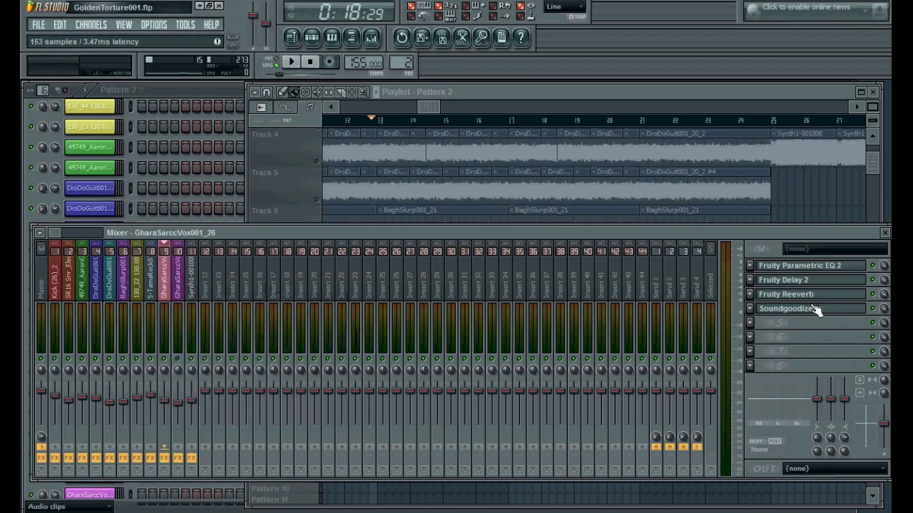
Select the GharaSarccVox001_2 mixer insert and return the song position to the start
{"action": "left_click", "coordinate": [179, 291]}
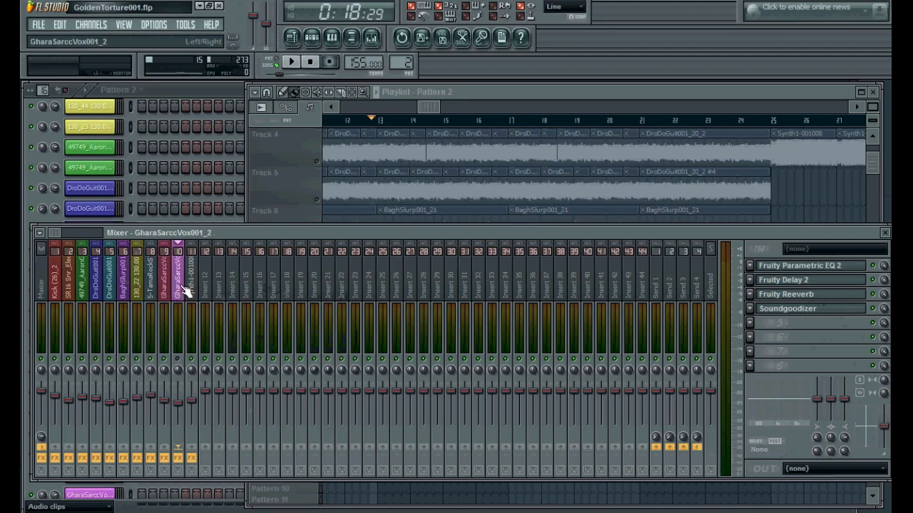
{"action": "left_click_drag", "start_coordinate": [437, 107], "coordinate": [417, 106]}
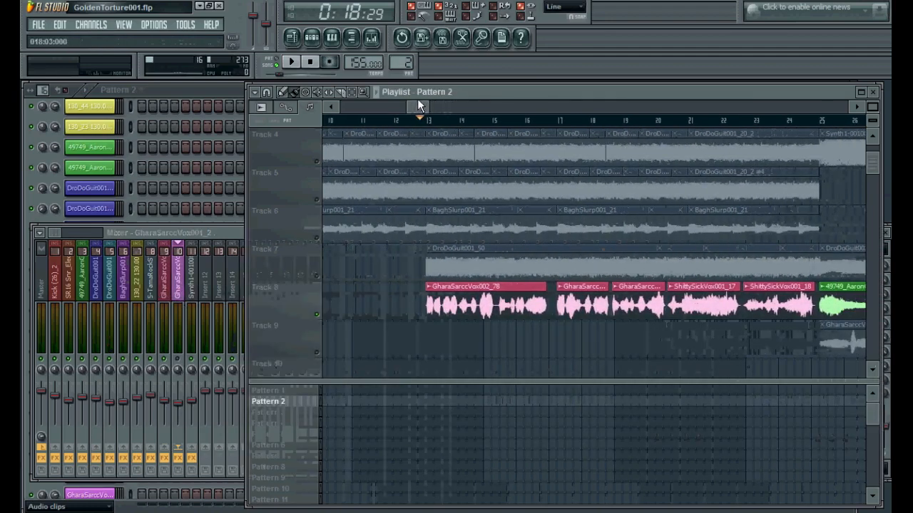
{"action": "left_click", "coordinate": [180, 363]}
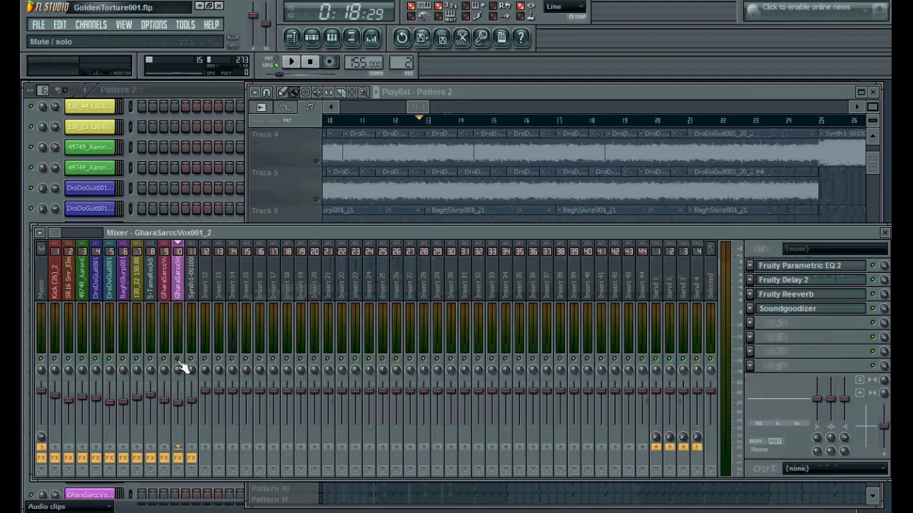
{"action": "left_click_drag", "start_coordinate": [419, 107], "coordinate": [373, 97]}
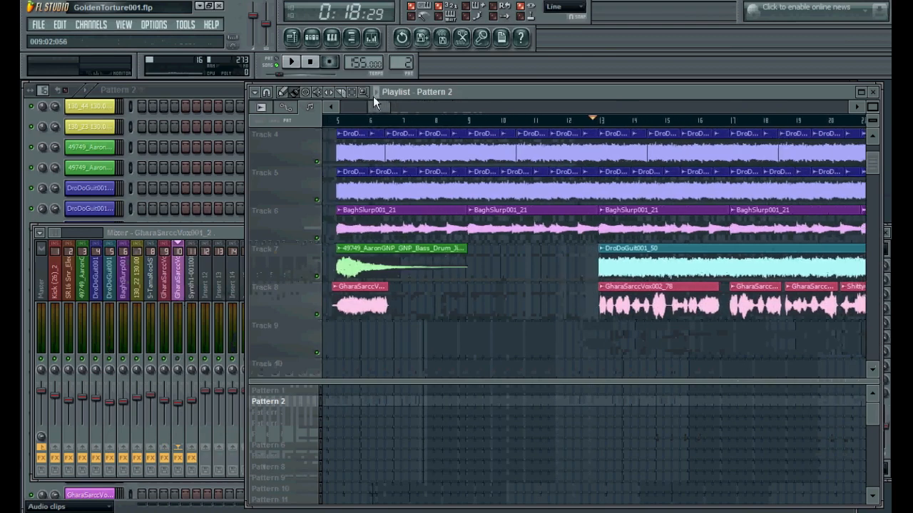
{"action": "left_click", "coordinate": [340, 126]}
Select the BaghSlurp001_21 insert and view its Fruity Parametric EQ 2 and mda Combo effects
{"action": "left_click", "coordinate": [124, 281]}
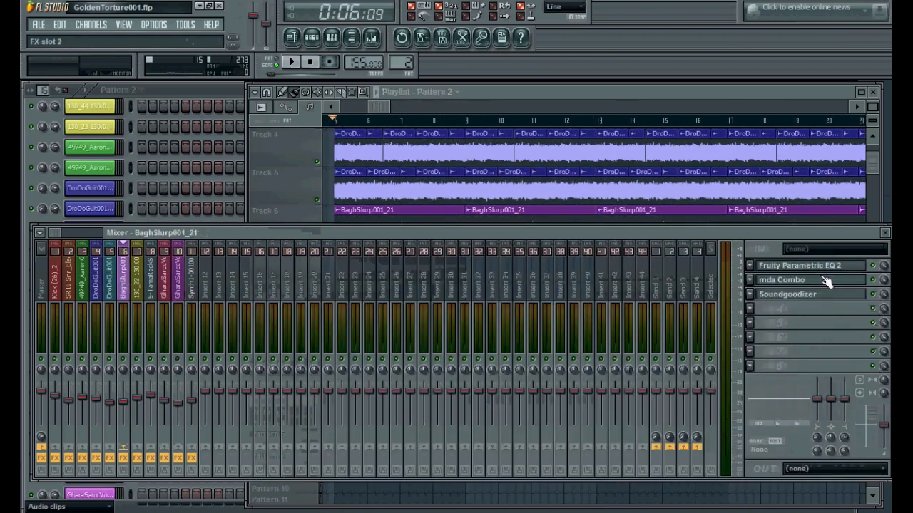
{"action": "left_click", "coordinate": [819, 270]}
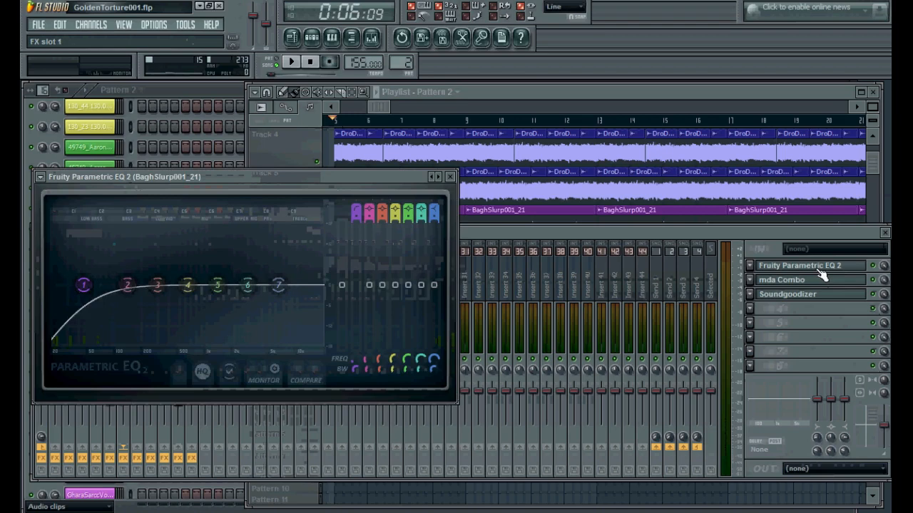
{"action": "left_click", "coordinate": [821, 275]}
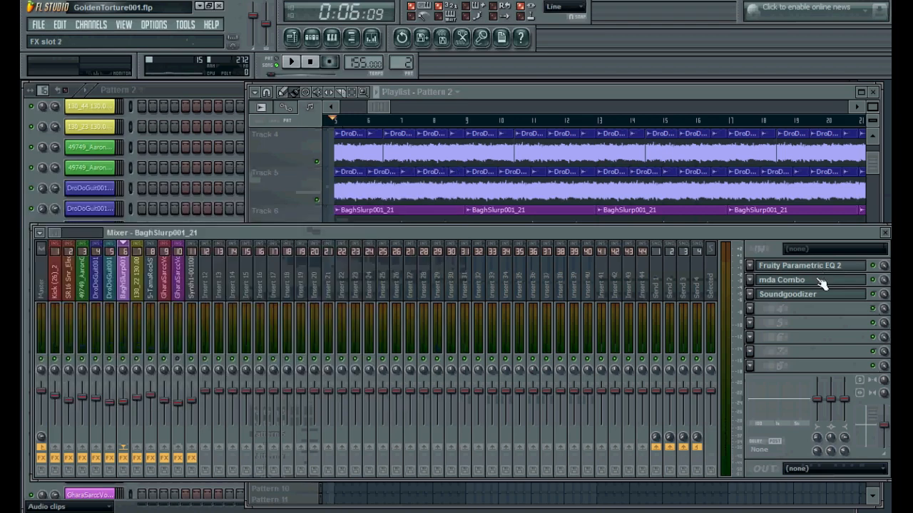
{"action": "left_click", "coordinate": [821, 282]}
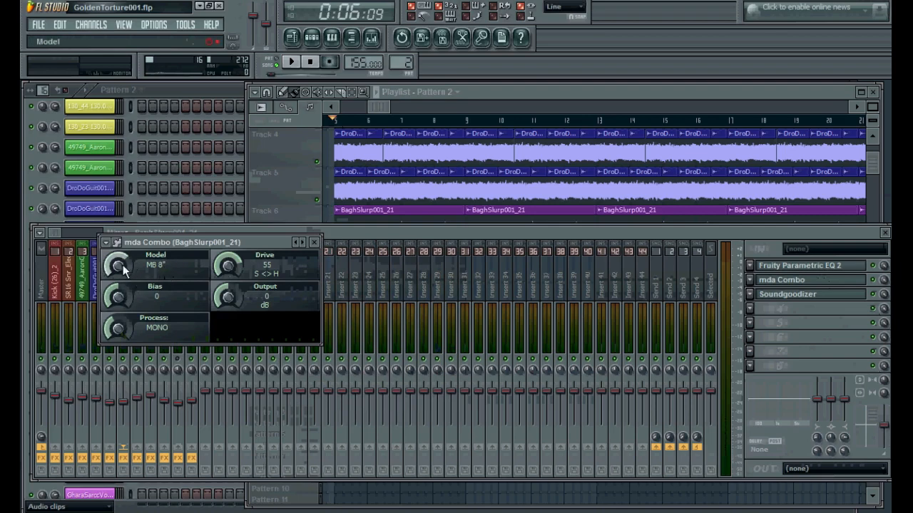
Set the mda Combo model to MB 1', then open and close Fruity Parametric EQ 2, mda Combo and Soundgoodizer in turn
{"action": "left_click_drag", "start_coordinate": [122, 264], "coordinate": [136, 299]}
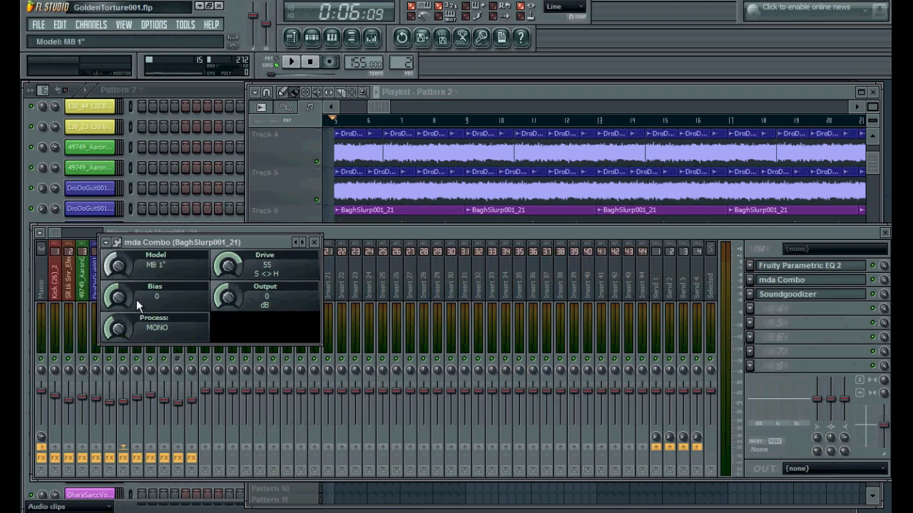
{"action": "left_click_drag", "start_coordinate": [119, 256], "coordinate": [124, 219]}
{"action": "left_click", "coordinate": [815, 266]}
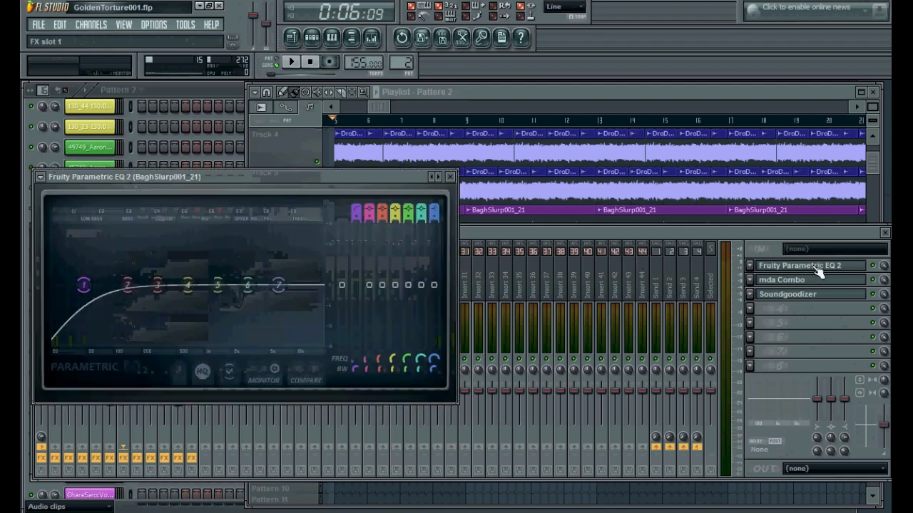
{"action": "left_click", "coordinate": [819, 265]}
{"action": "left_click", "coordinate": [815, 282]}
{"action": "left_click", "coordinate": [815, 284]}
{"action": "left_click", "coordinate": [810, 298]}
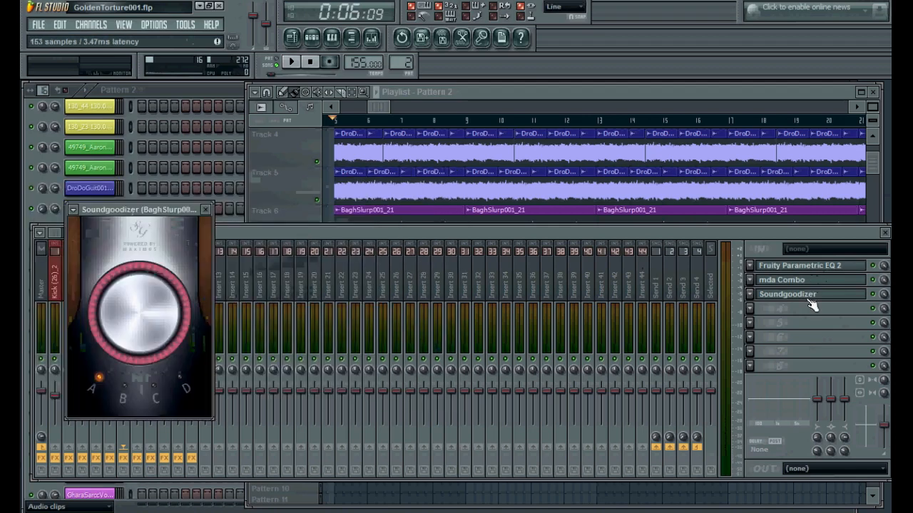
{"action": "left_click", "coordinate": [810, 298]}
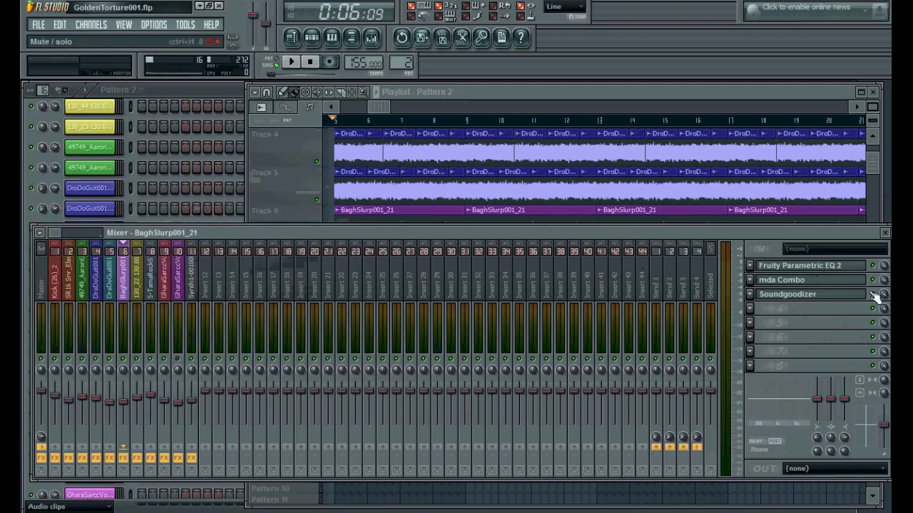
Play the song briefly, stop it, and return the playback position to the start of the playlist
{"action": "key", "text": "space"}
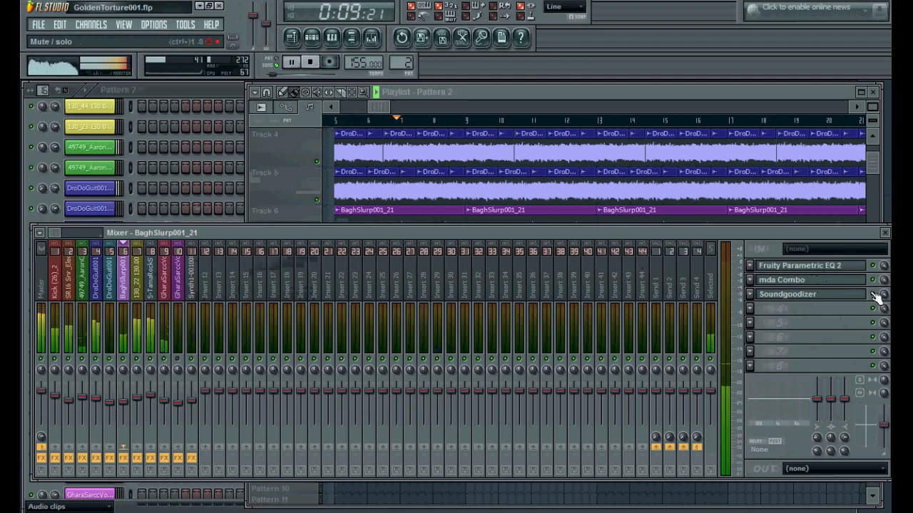
{"action": "key", "text": "space"}
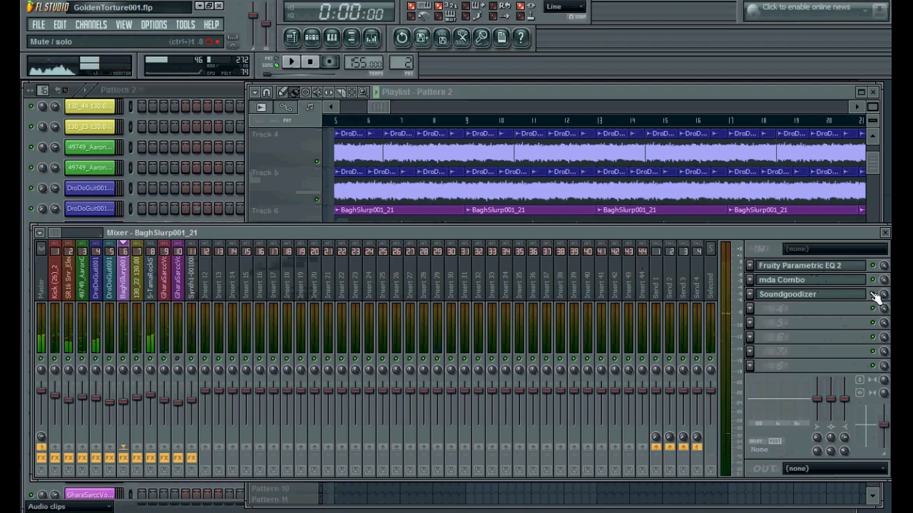
{"action": "left_click", "coordinate": [333, 119]}
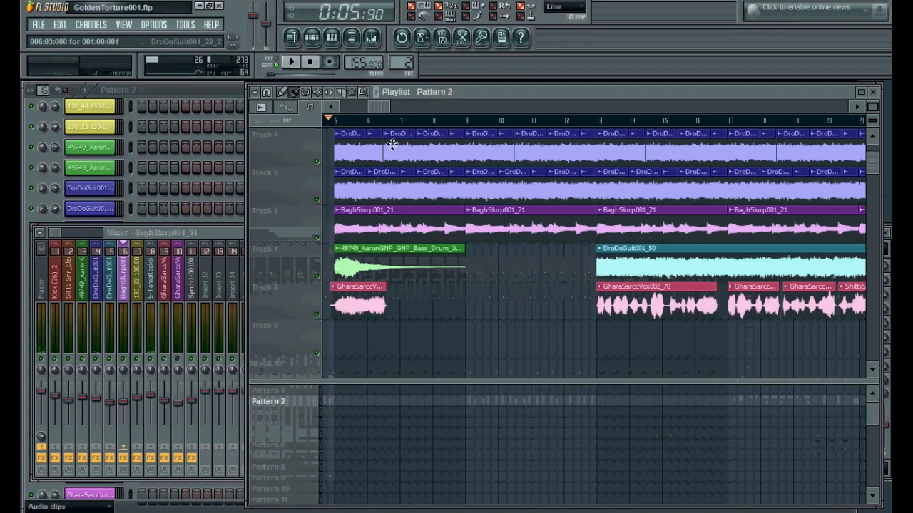
Scroll the playlist up to the first tracks and select Pattern 1 to show its channels
{"action": "mouse_move", "coordinate": [393, 106]}
{"action": "left_mouse_down"}
{"action": "mouse_move", "coordinate": [449, 105]}
{"action": "mouse_move", "coordinate": [379, 113]}
{"action": "left_mouse_up"}
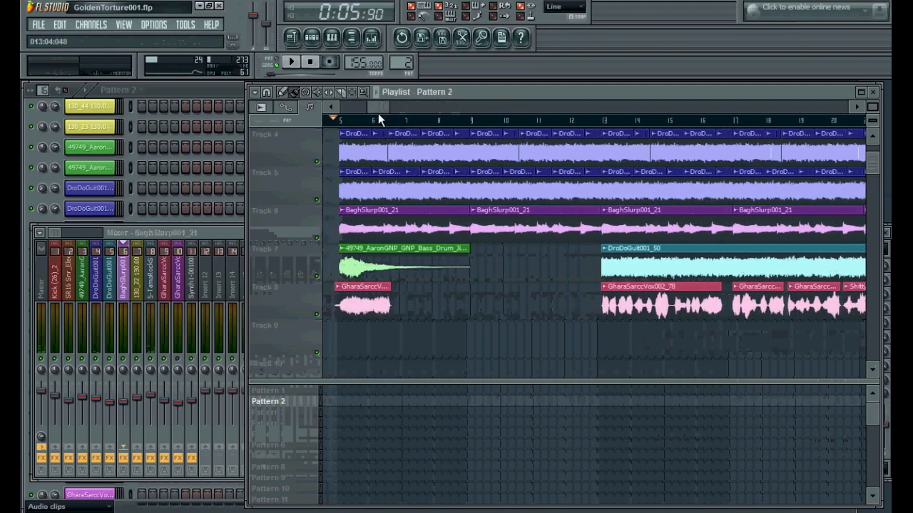
{"action": "scroll", "coordinate": [389, 212], "scroll_direction": "up", "scroll_amount": 3}
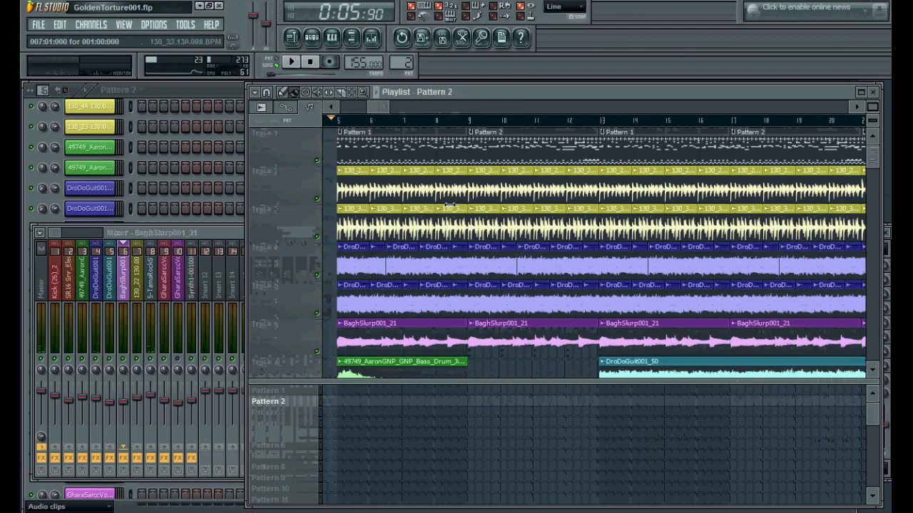
{"action": "left_click_drag", "start_coordinate": [381, 106], "coordinate": [383, 106]}
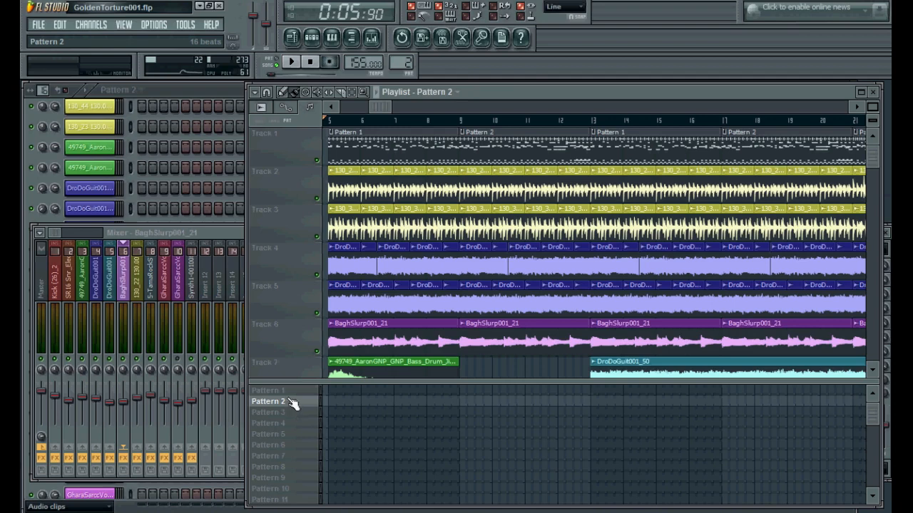
{"action": "left_click", "coordinate": [294, 390]}
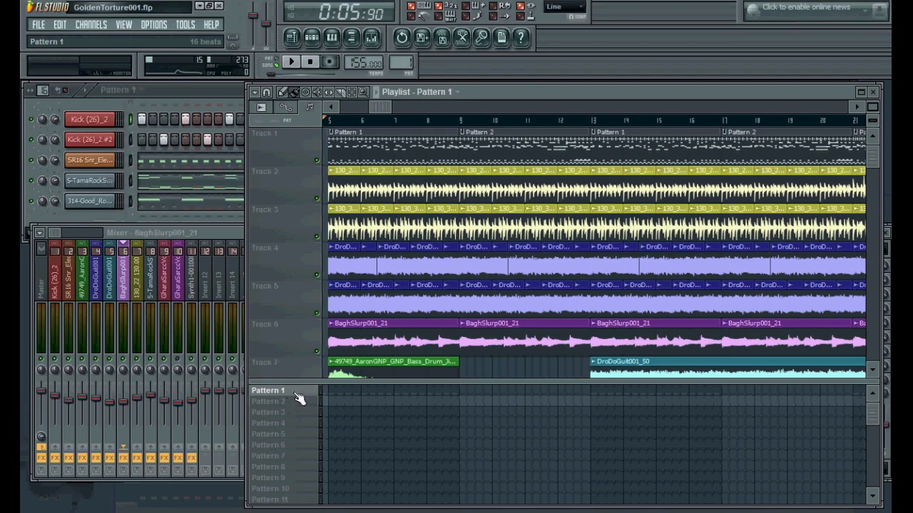
{"action": "left_click_drag", "start_coordinate": [384, 108], "coordinate": [382, 109]}
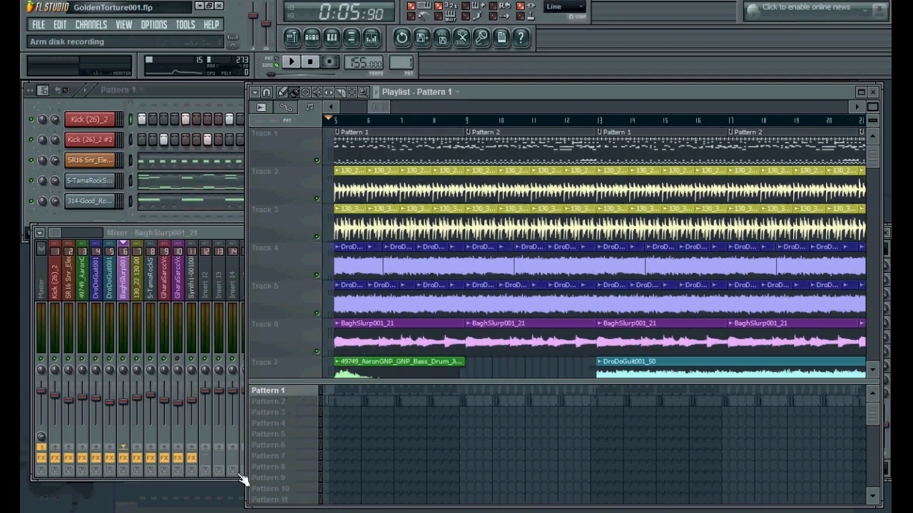